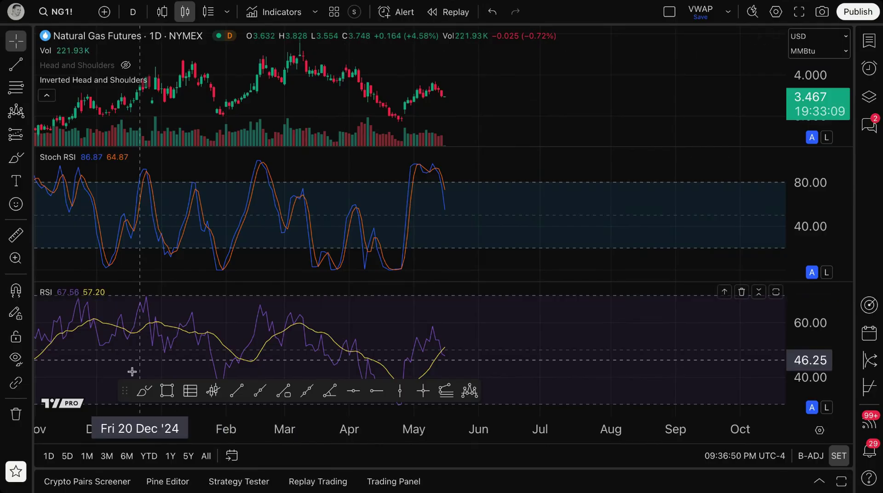
# Hide the floating drawing-tools bar and remove the Head and Shoulders and Inverted Head and Shoulders indicators from the chart.
pyautogui.click(144, 405)
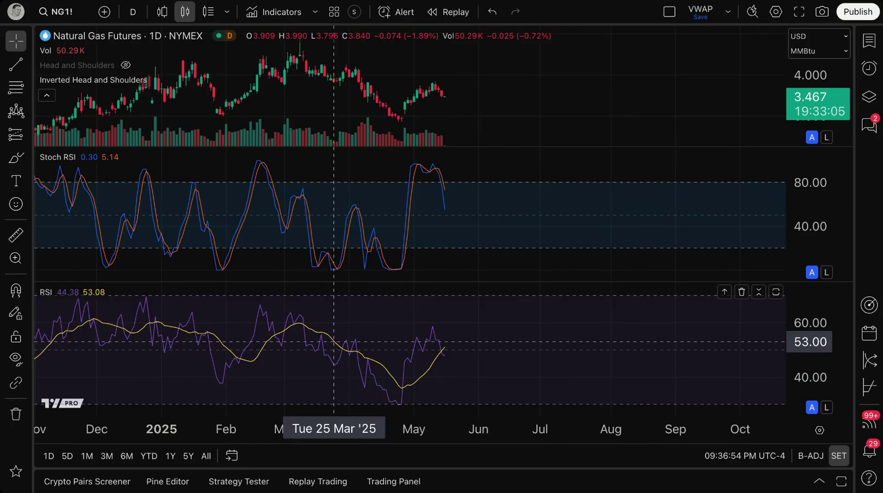
pyautogui.moveTo(76, 60)
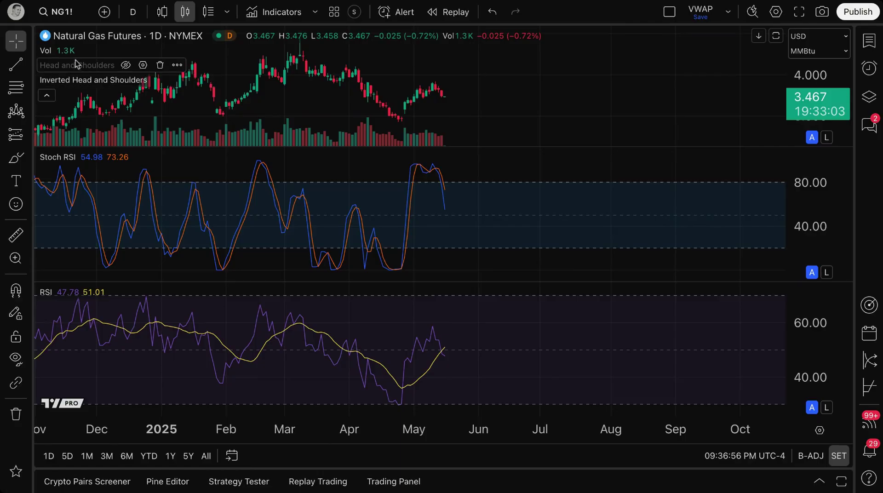
pyautogui.moveTo(112, 69); pyautogui.dragTo(191, 76)
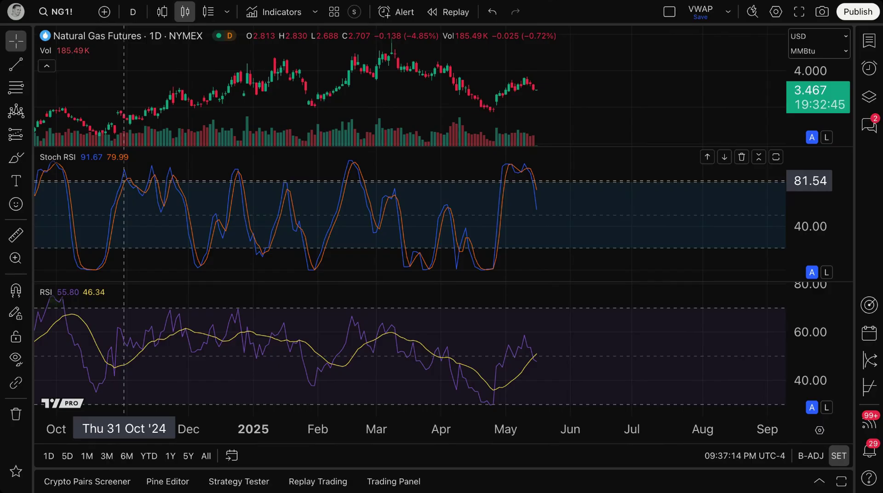
# Circle the RSI swings from about January to May 2025 with the Brush and delete the drawing.
pyautogui.moveTo(58, 158)
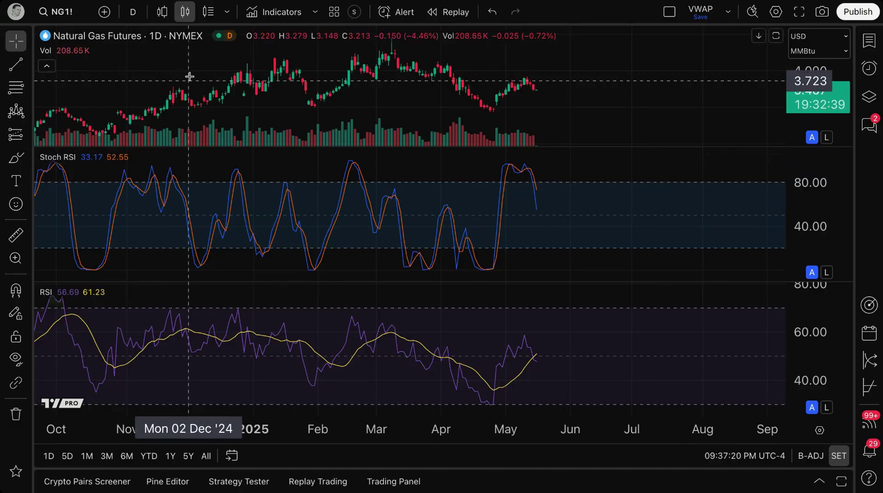
pyautogui.moveTo(303, 110); pyautogui.dragTo(334, 110)
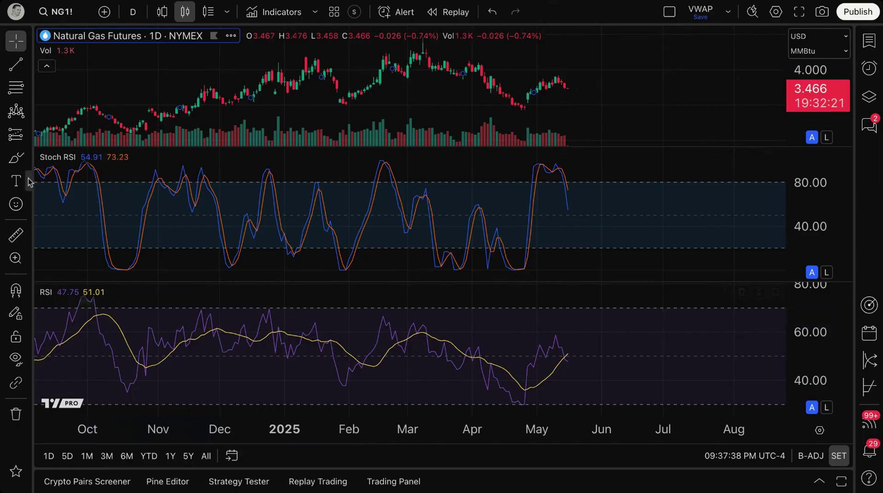
pyautogui.click(16, 158)
pyautogui.moveTo(527, 322)
pyautogui.mouseDown()
pyautogui.moveTo(437, 309)
pyautogui.moveTo(301, 360)
pyautogui.moveTo(547, 376)
pyautogui.moveTo(463, 307)
pyautogui.mouseUp()
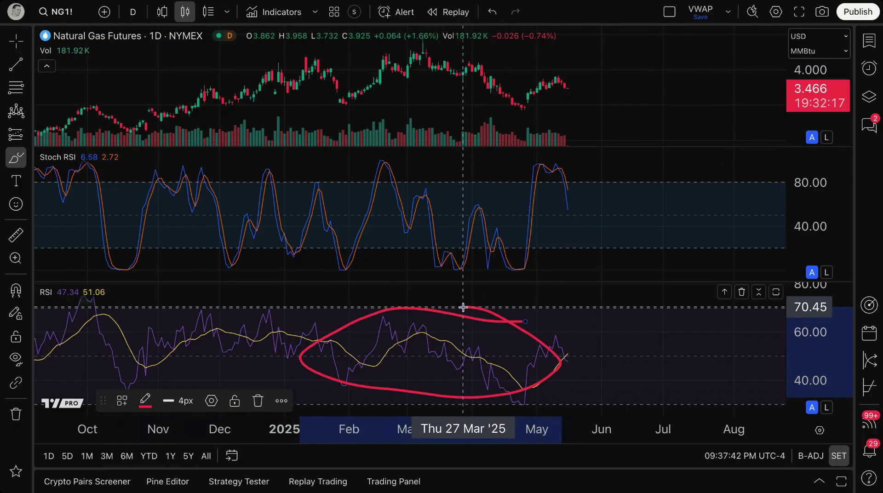
pyautogui.press('Delete')
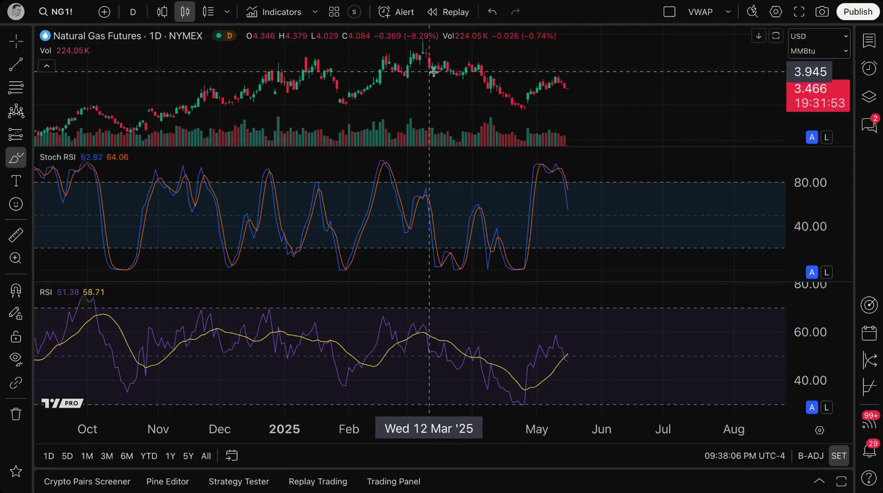
# Switch from the Brush back to the cursor and remove the Stoch RSI indicator from the chart.
pyautogui.click(16, 41)
pyautogui.moveTo(70, 159)
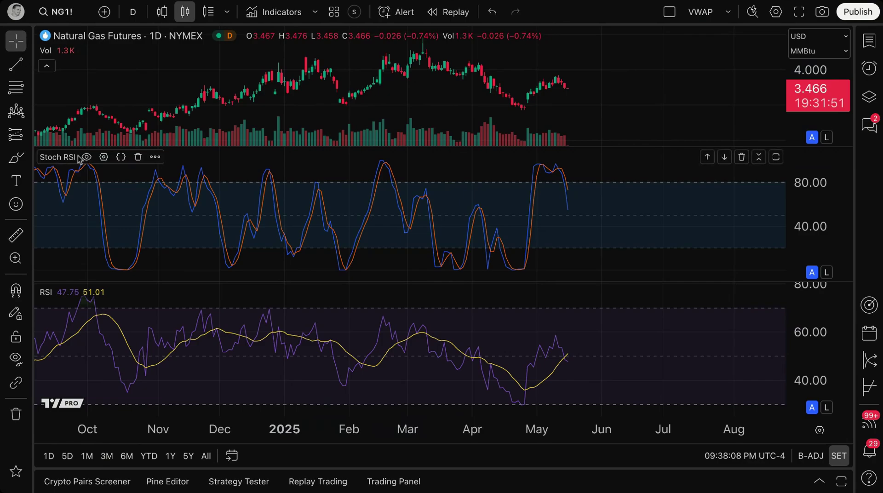
pyautogui.click(138, 157)
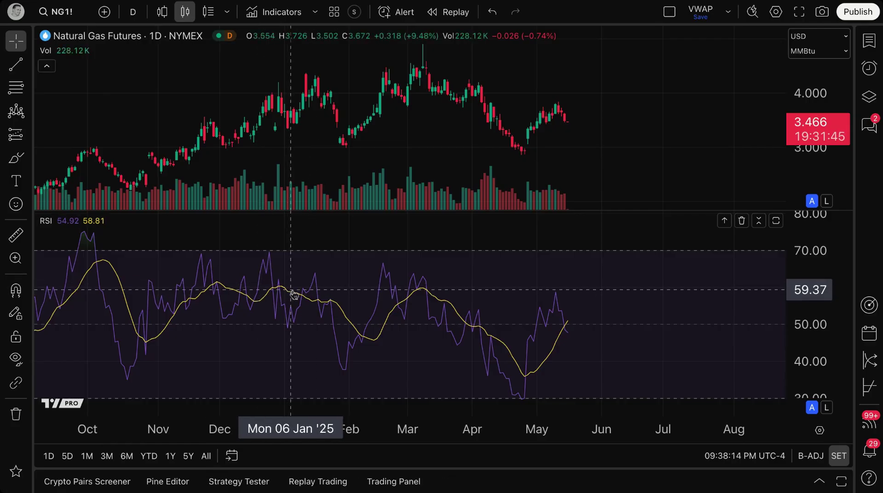
# Circle the price candles from about January to May 2025 with the Brush and delete the drawing.
pyautogui.scroll(1, 295, 292)
pyautogui.click(16, 159)
pyautogui.moveTo(509, 69)
pyautogui.mouseDown()
pyautogui.moveTo(349, 75)
pyautogui.moveTo(421, 178)
pyautogui.moveTo(471, 69)
pyautogui.mouseUp()
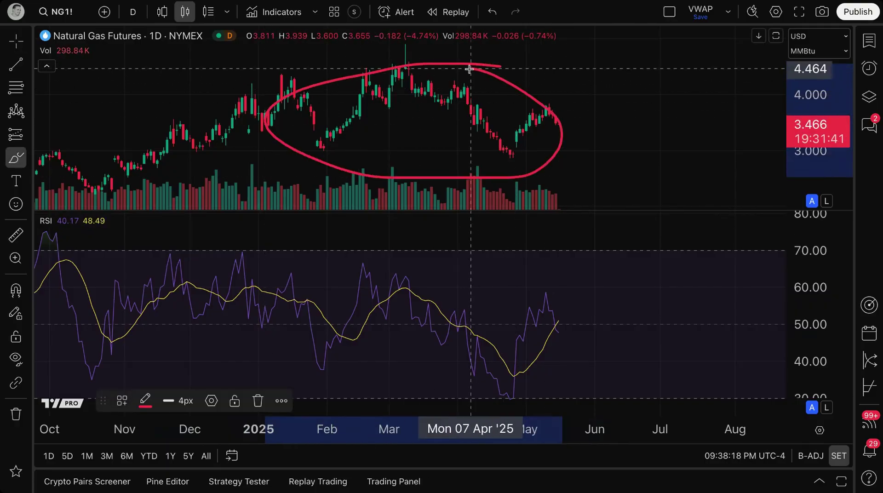
pyautogui.press('Delete')
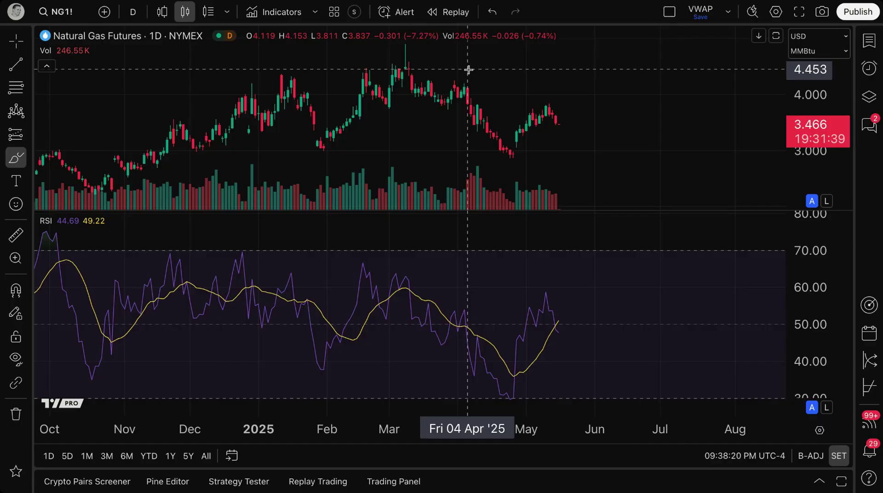
# Sketch Brush arrows along the RSI's climb to its May 2024 peak and its fall towards August 2024, and undo them.
pyautogui.scroll(-2, 469, 278)
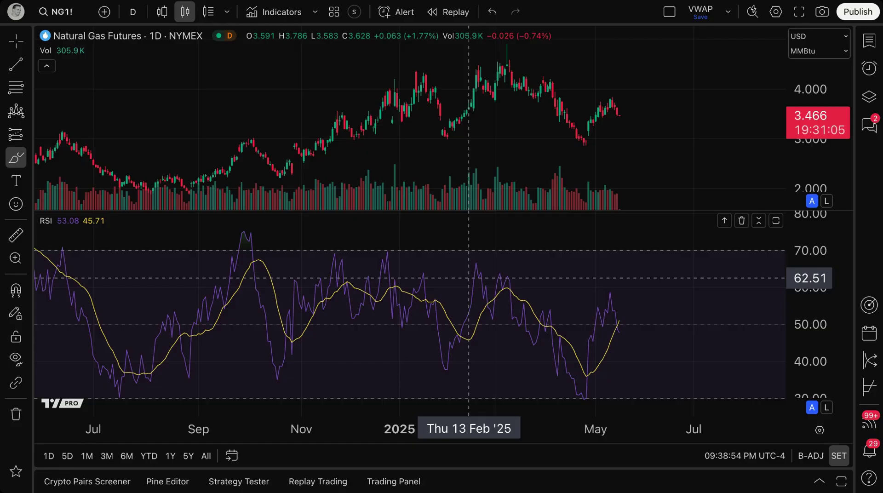
pyautogui.scroll(-5, 469, 278)
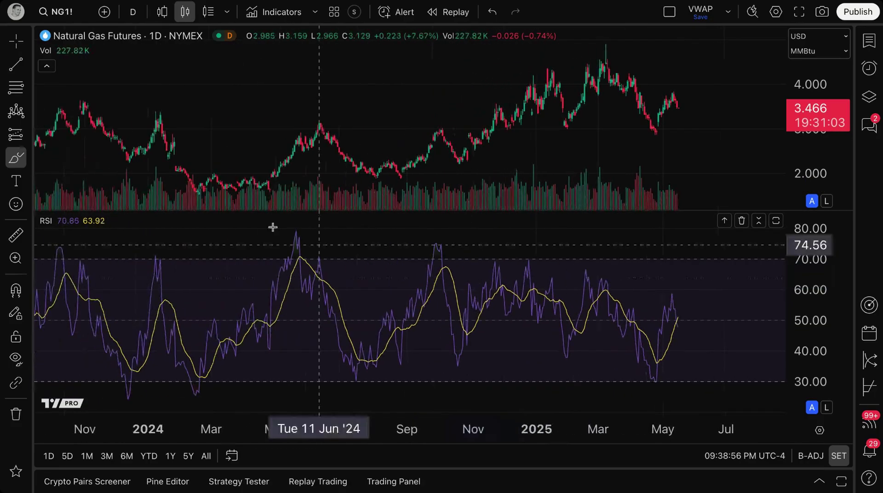
pyautogui.moveTo(201, 340)
pyautogui.mouseDown()
pyautogui.moveTo(274, 240)
pyautogui.moveTo(262, 243)
pyautogui.moveTo(282, 261)
pyautogui.mouseUp()
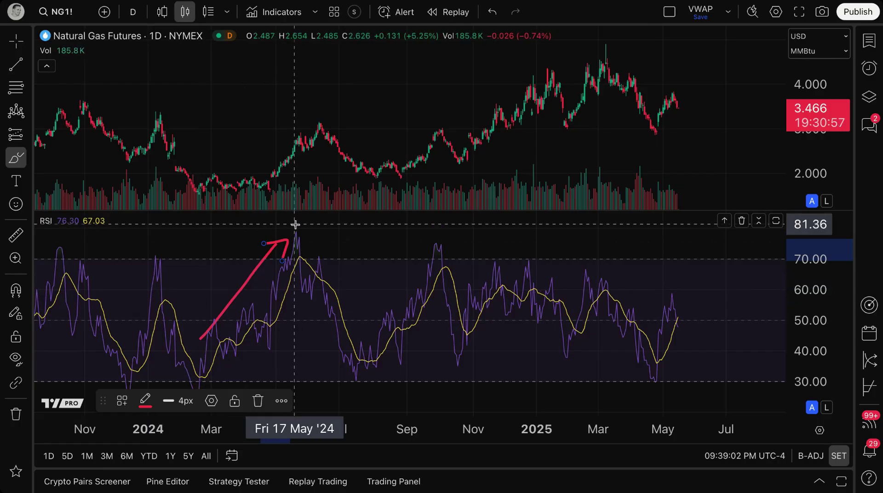
pyautogui.moveTo(313, 239)
pyautogui.mouseDown()
pyautogui.moveTo(361, 315)
pyautogui.moveTo(354, 330)
pyautogui.mouseUp()
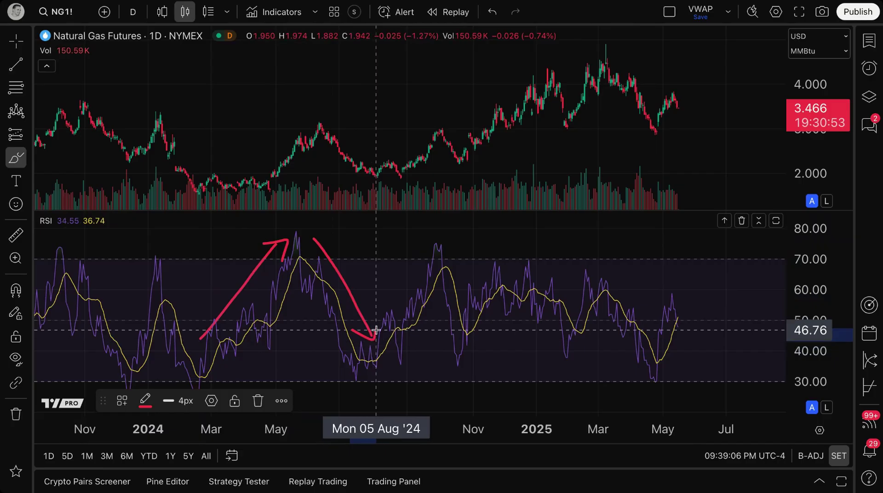
pyautogui.hotkey('ctrl', 'z')
pyautogui.hotkey('ctrl', 'z')
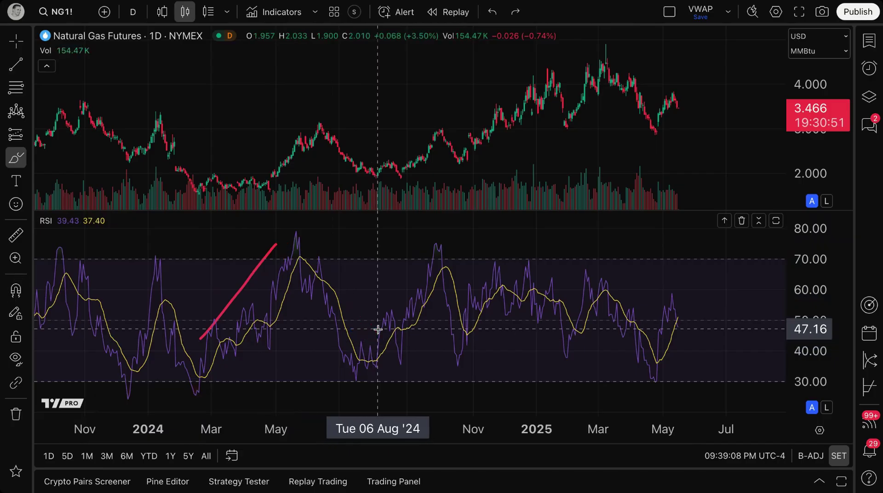
pyautogui.hotkey('ctrl', 'z')
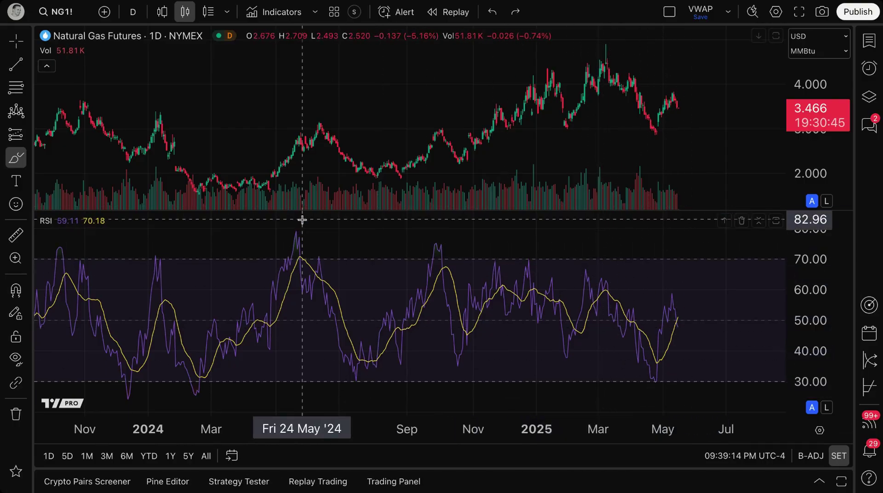
# Circle the RSI's May 2024 peak above 70 and its February 2024 low below 30 with the Brush, and undo both circles.
pyautogui.moveTo(299, 226)
pyautogui.mouseDown()
pyautogui.moveTo(295, 256)
pyautogui.moveTo(299, 226)
pyautogui.mouseUp()
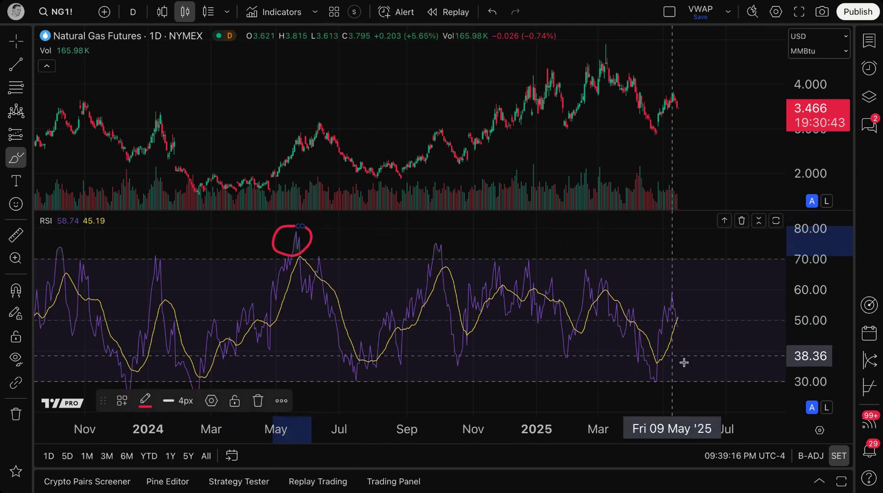
pyautogui.scroll(-3, 258, 310)
pyautogui.moveTo(371, 380)
pyautogui.mouseDown()
pyautogui.moveTo(341, 381)
pyautogui.moveTo(372, 406)
pyautogui.moveTo(382, 381)
pyautogui.mouseUp()
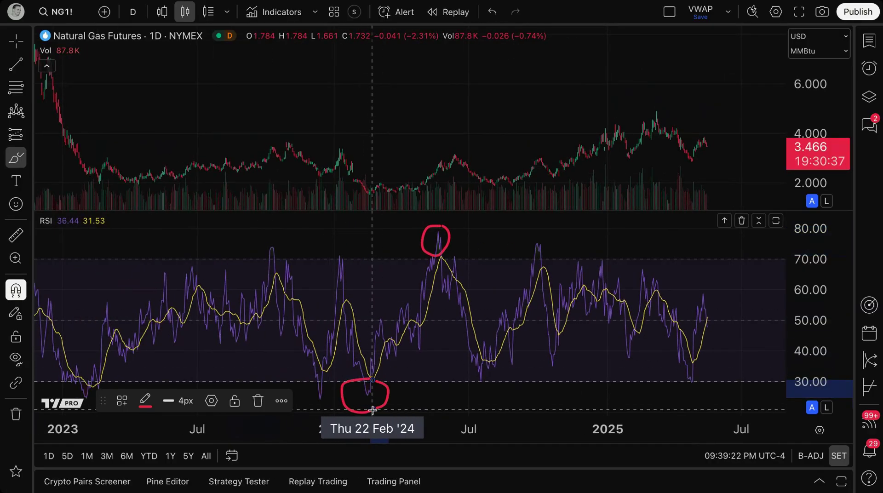
pyautogui.hotkey('ctrl', 'z')
pyautogui.hotkey('ctrl', 'z')
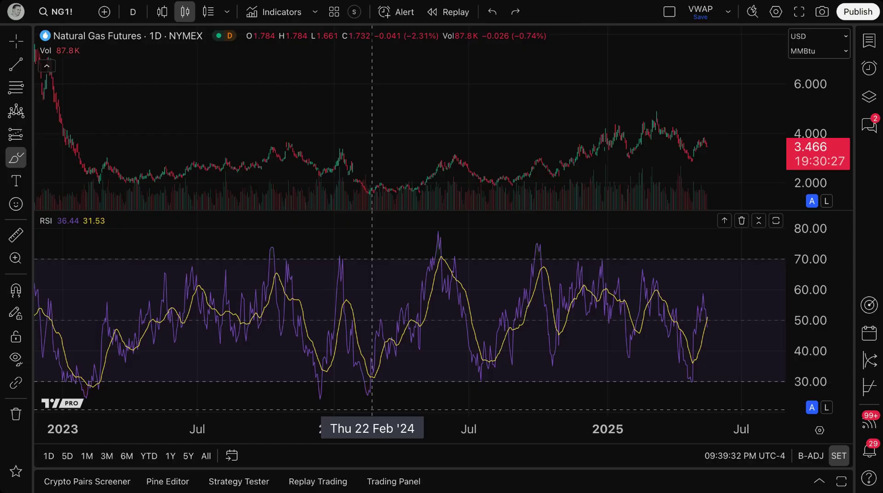
# Search the indicator library for "stoch".
pyautogui.scroll(5, 372, 409)
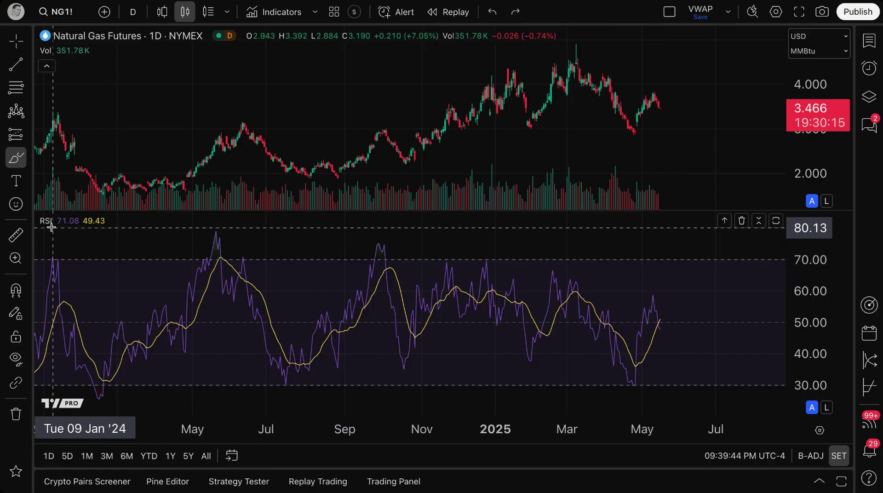
pyautogui.click(278, 14)
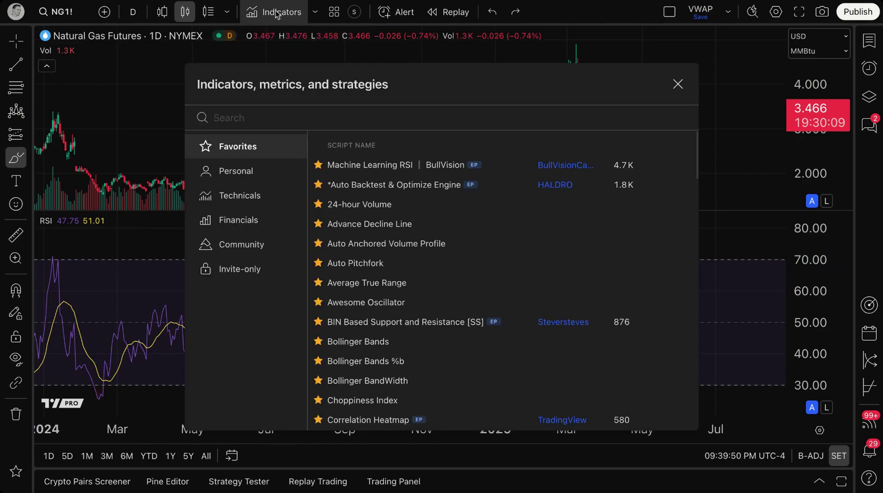
pyautogui.write('och')
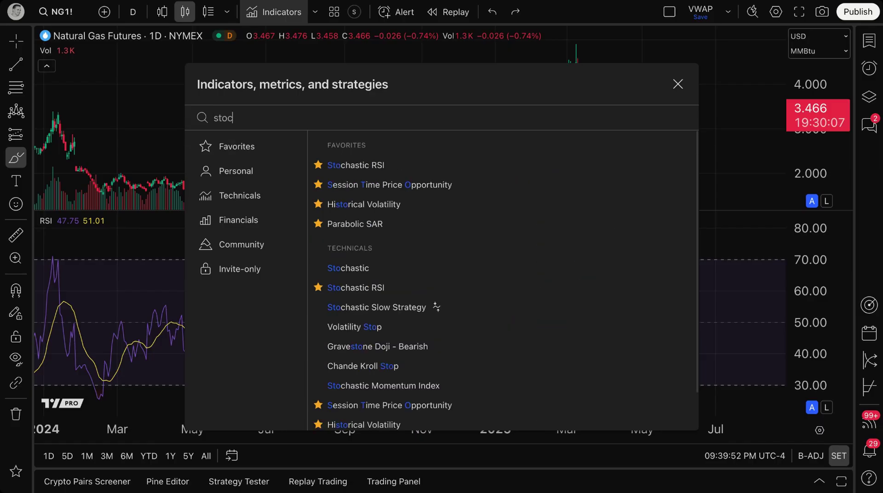
pyautogui.doubleClick(251, 119)
pyautogui.click(250, 118)
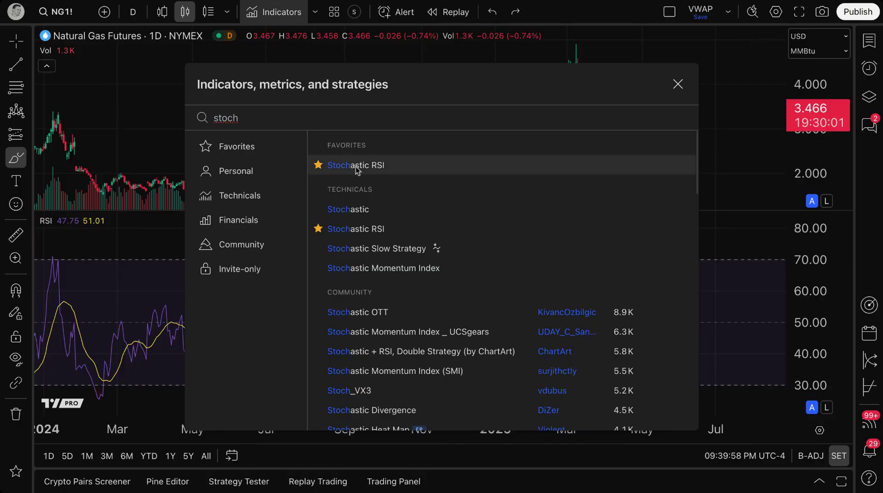
# Open the help article on Stochastic RSI and highlight the Stoch RSI formula in its Calculation section.
pyautogui.click(679, 229)
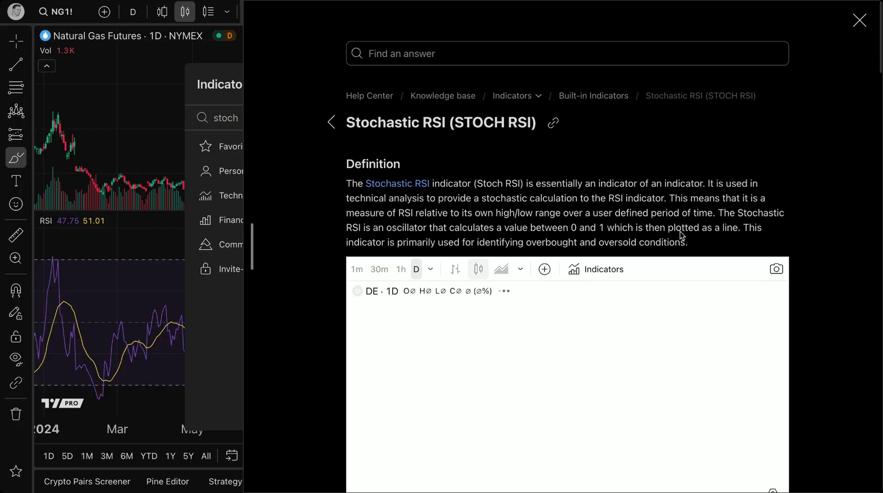
pyautogui.scroll(-7, 682, 235)
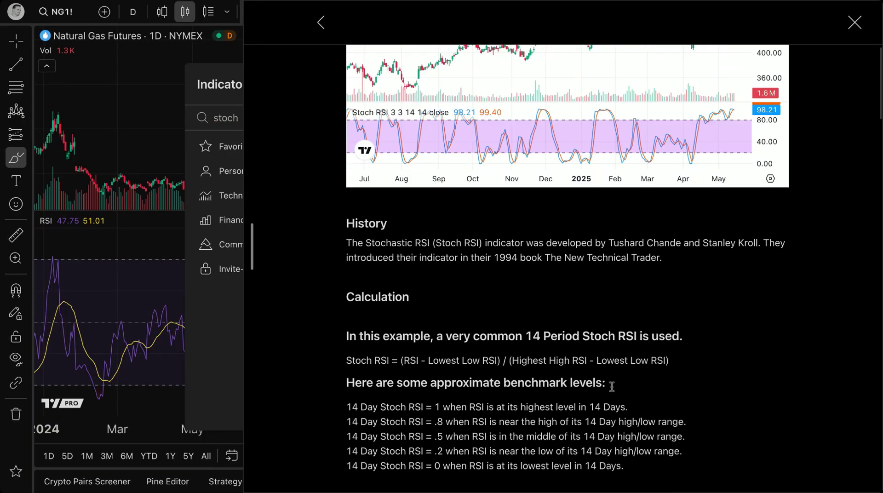
pyautogui.scroll(-3, 612, 386)
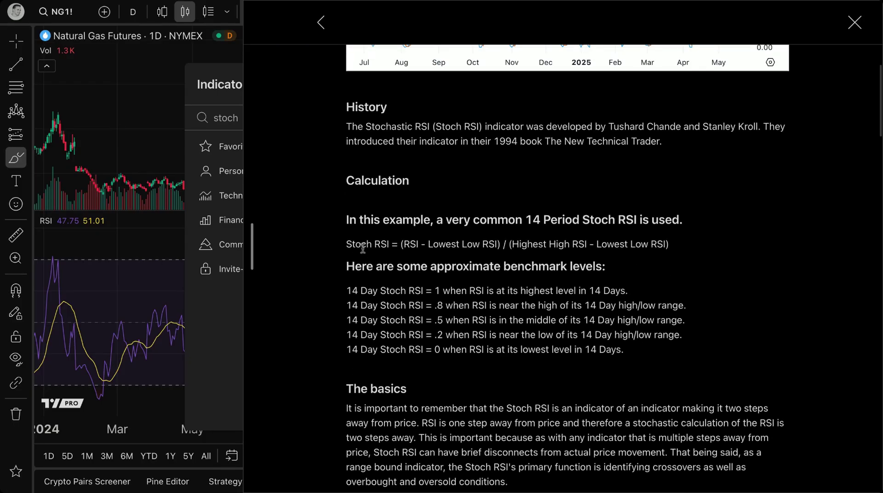
pyautogui.tripleClick(355, 245)
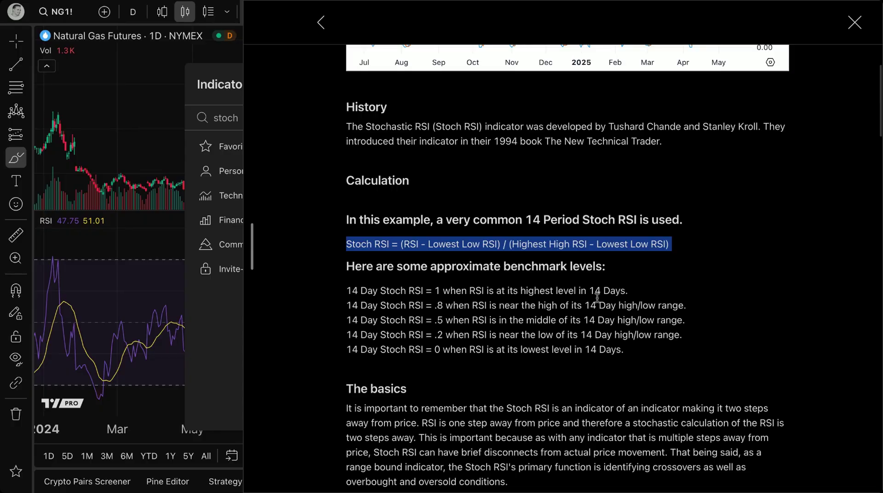
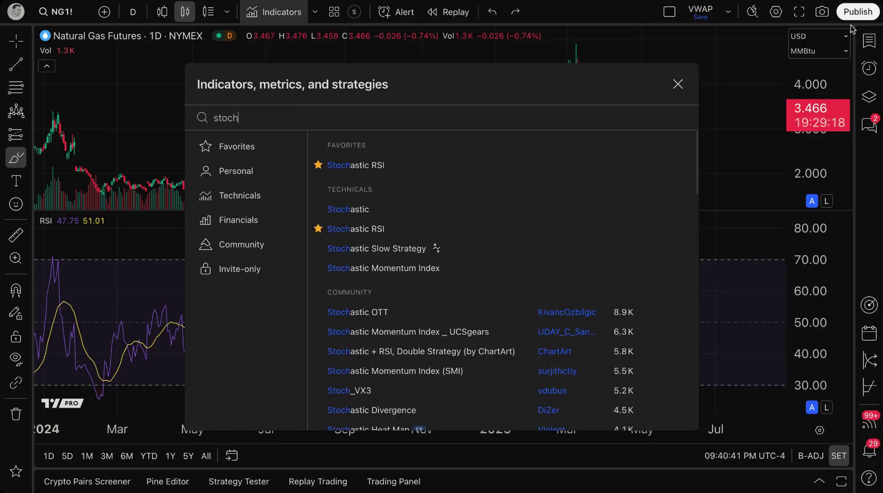
# Add the Stochastic RSI indicator to the chart and remove the plain RSI indicator.
pyautogui.click(390, 165)
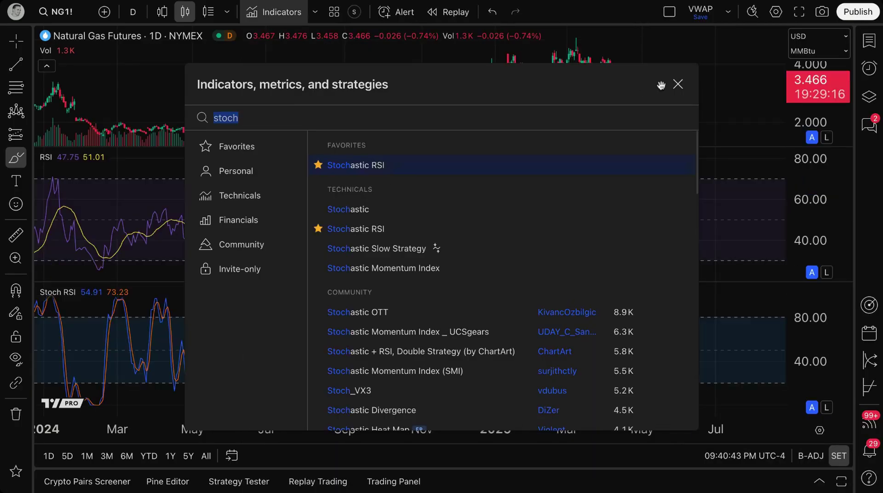
pyautogui.click(677, 85)
pyautogui.click(114, 157)
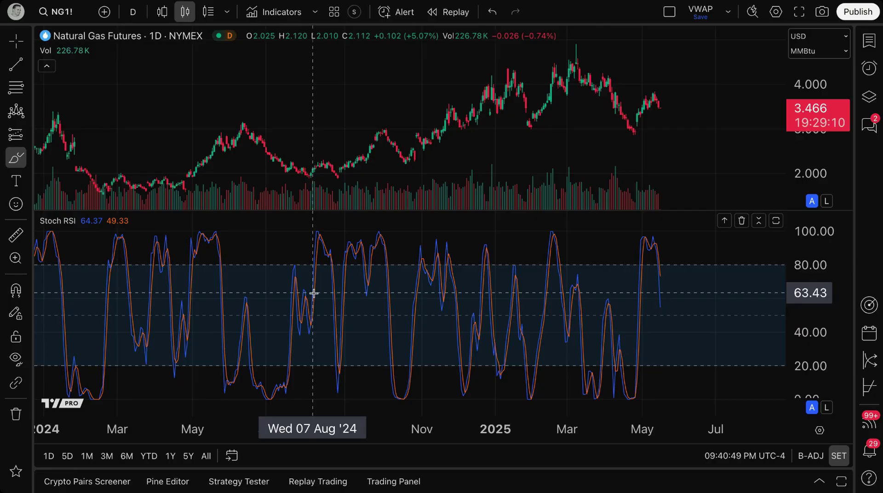
# Open the Stoch RSI settings and examine the Stochastic Length and RSI Length inputs.
pyautogui.scroll(-3, 312, 290)
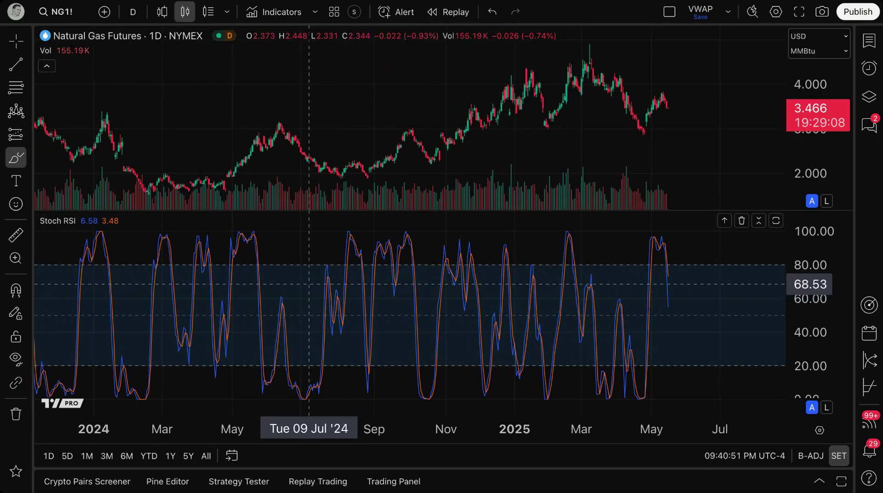
pyautogui.scroll(-2, 303, 284)
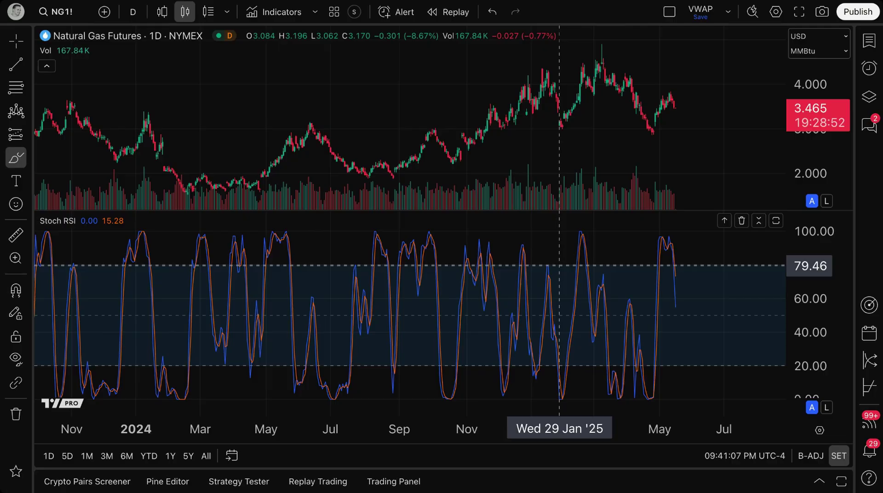
pyautogui.click(103, 221)
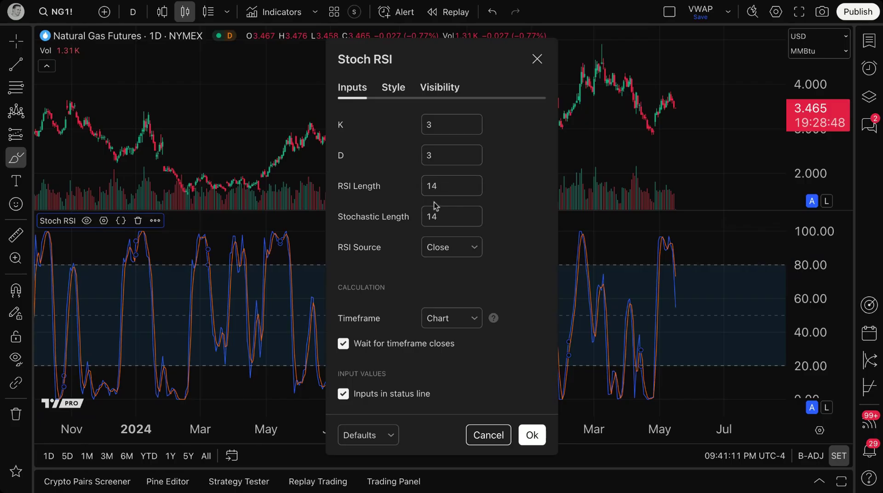
pyautogui.click(449, 217)
pyautogui.moveTo(449, 217); pyautogui.dragTo(427, 217)
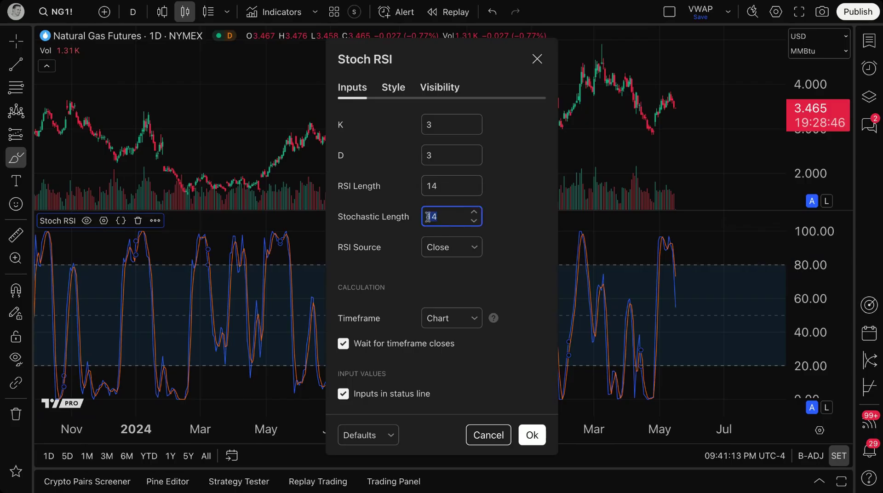
pyautogui.moveTo(454, 190); pyautogui.dragTo(432, 190)
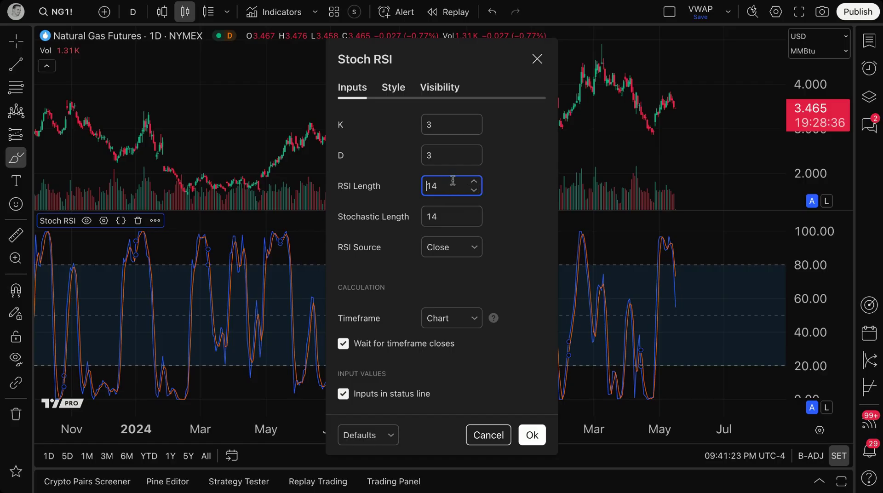
pyautogui.click(433, 208)
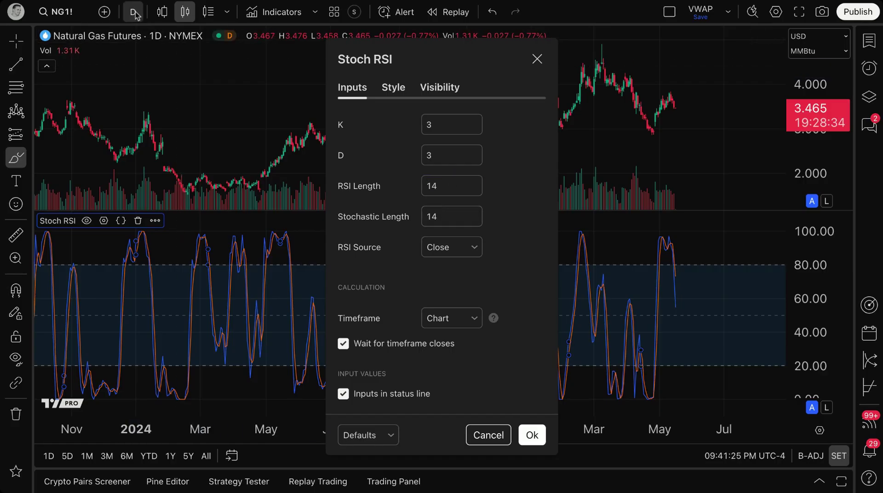
# Review the Stoch RSI timeframe choices, keep Chart, recheck both length inputs and accept the settings.
pyautogui.click(442, 319)
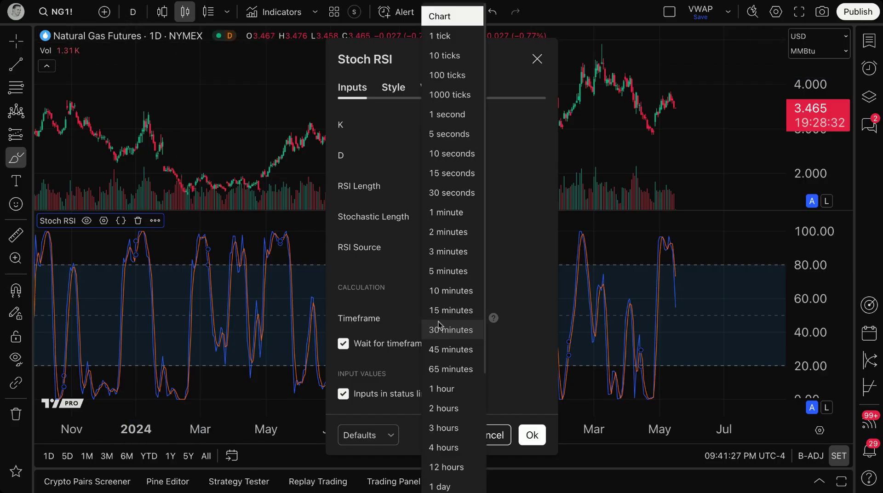
pyautogui.click(443, 23)
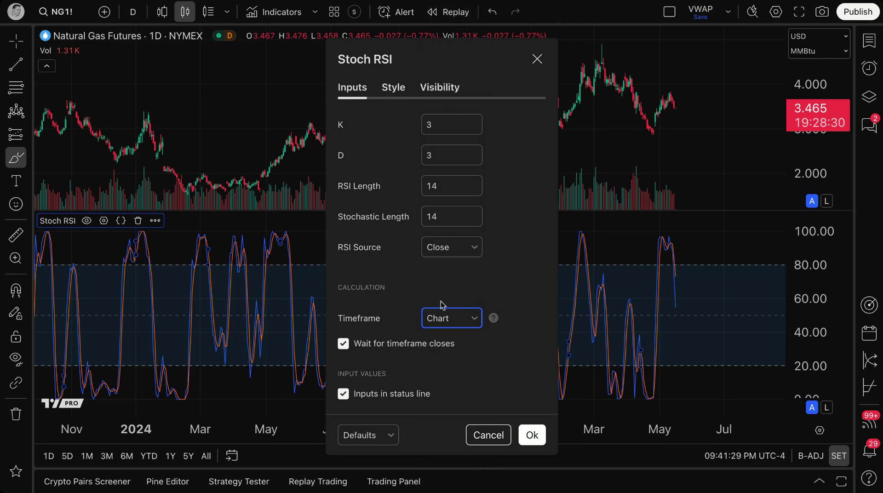
pyautogui.click(446, 210)
pyautogui.click(447, 188)
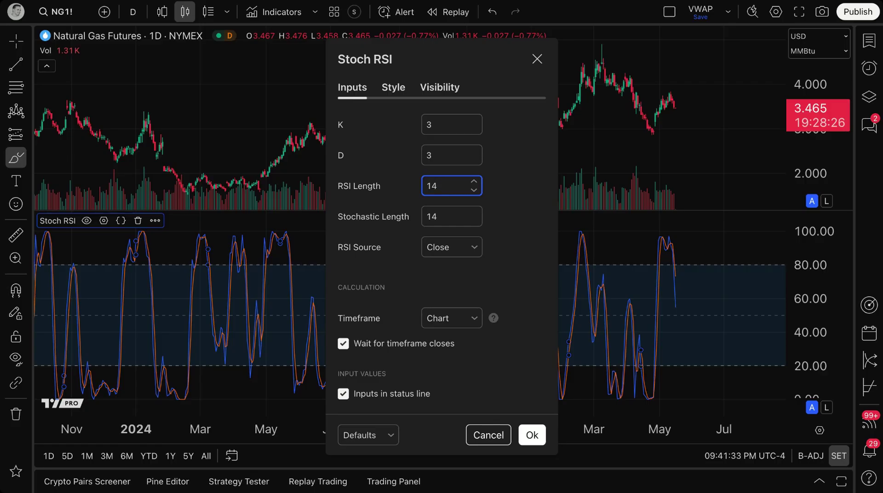
pyautogui.click(449, 216)
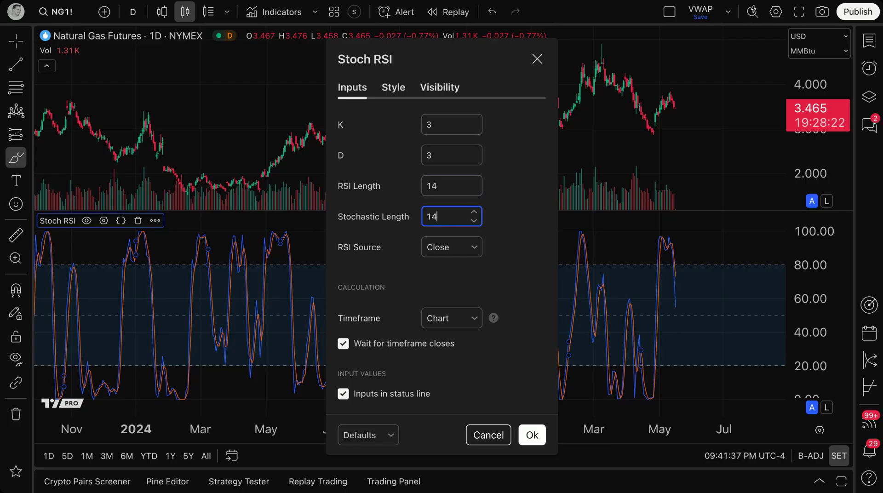
pyautogui.click(532, 435)
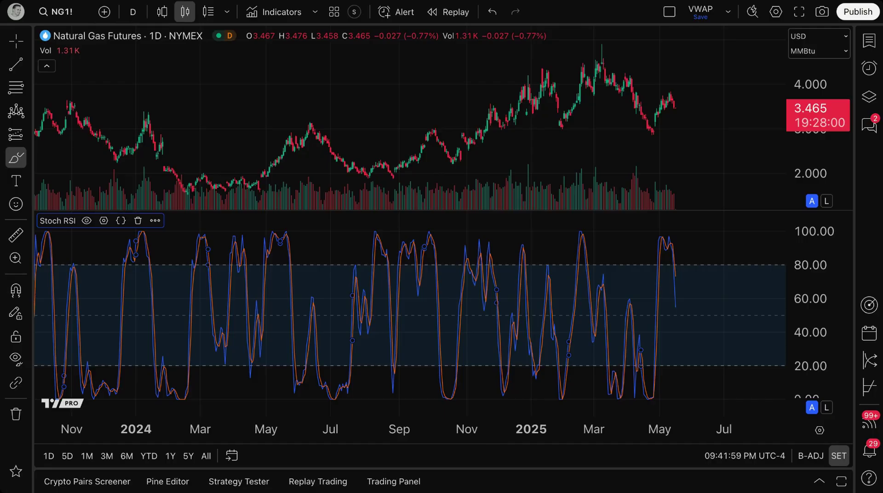
# Reopen the Stoch RSI settings and examine the K and D smoothing inputs.
pyautogui.click(104, 221)
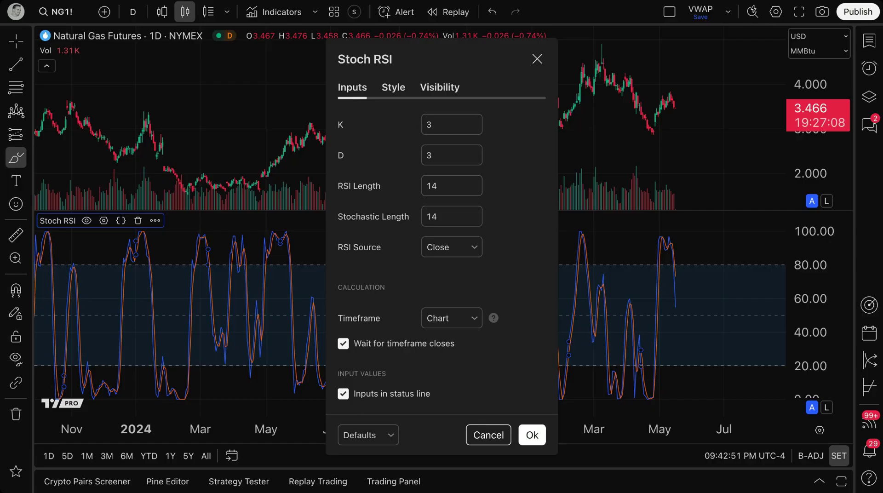
pyautogui.click(445, 122)
pyautogui.click(453, 125)
pyautogui.click(454, 160)
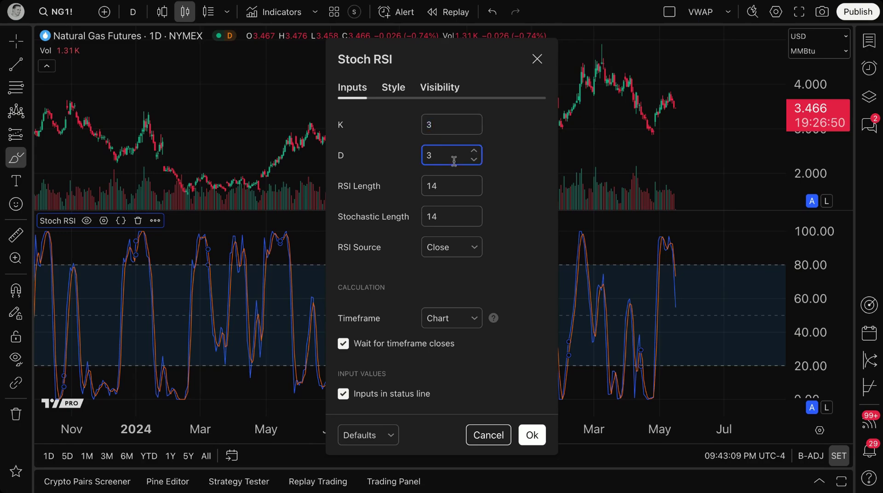
pyautogui.click(338, 2)
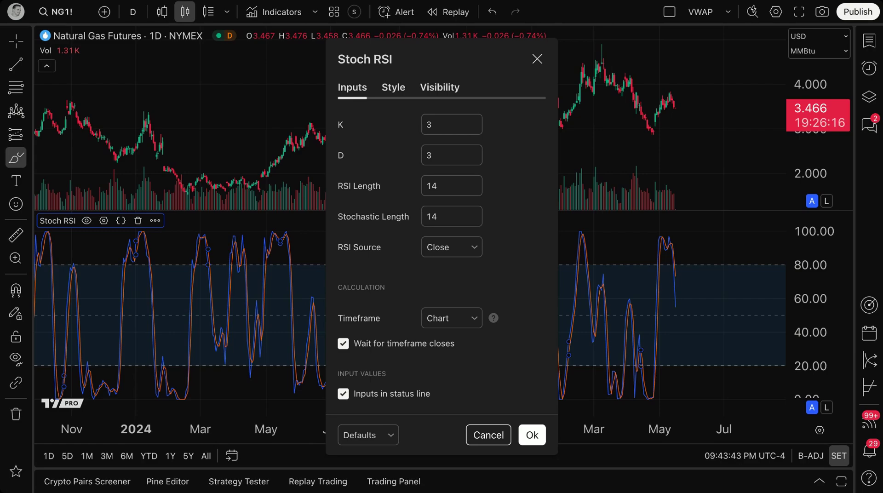
# Go through the D, RSI Length and Stochastic Length inputs, keep Close as the RSI source, and close the settings.
pyautogui.click(441, 155)
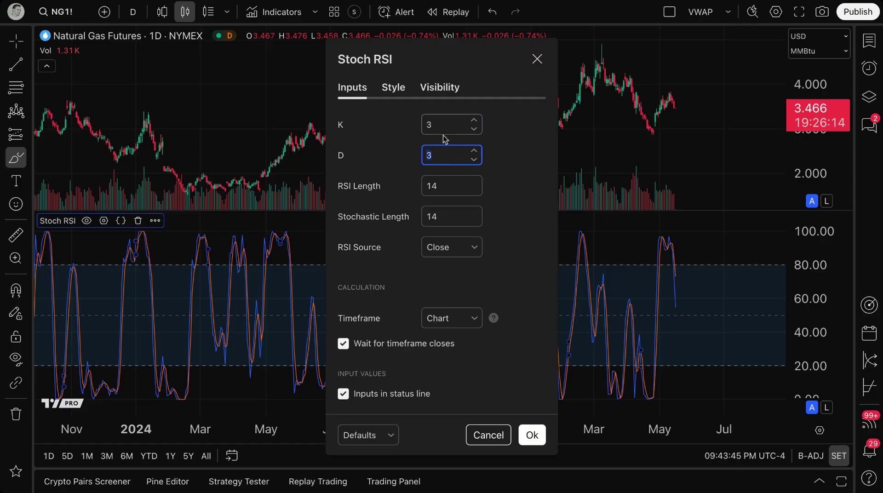
pyautogui.click(447, 159)
pyautogui.click(448, 189)
pyautogui.click(452, 215)
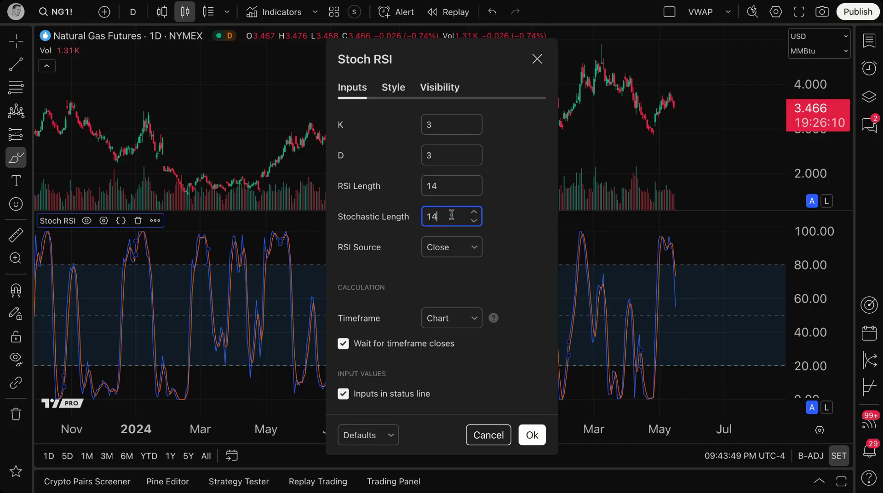
pyautogui.click(455, 248)
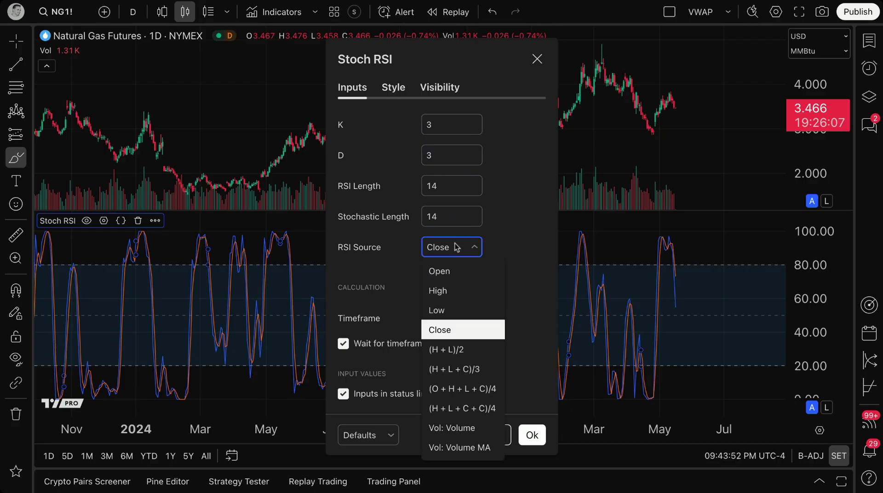
pyautogui.click(463, 330)
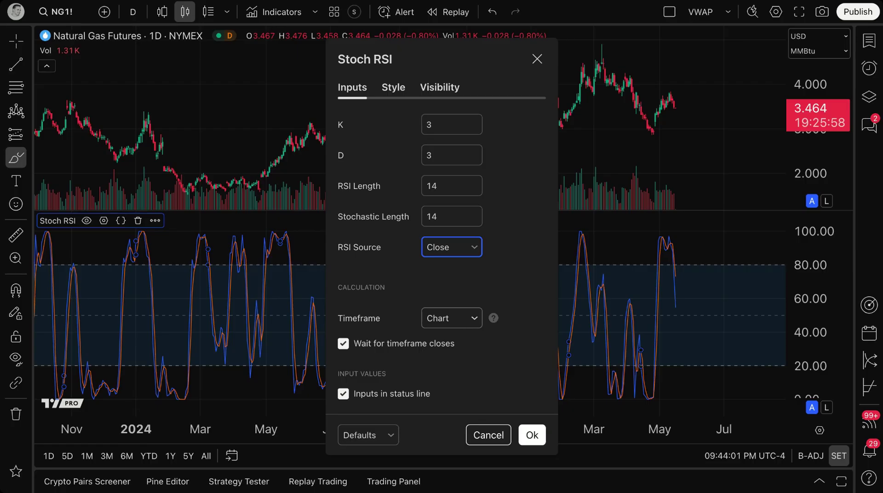
pyautogui.click(537, 59)
# Search the indicator library for "stoch" and open the help article on Stochastic RSI.
pyautogui.click(280, 14)
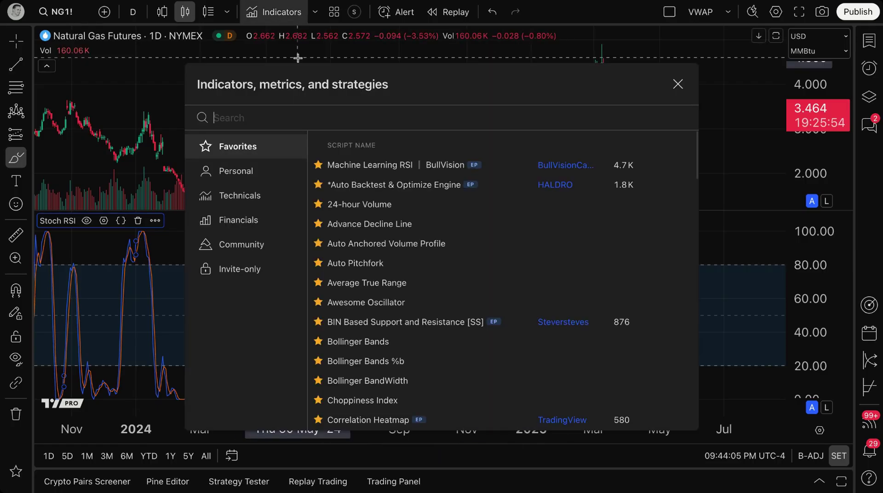
pyautogui.write('stoch')
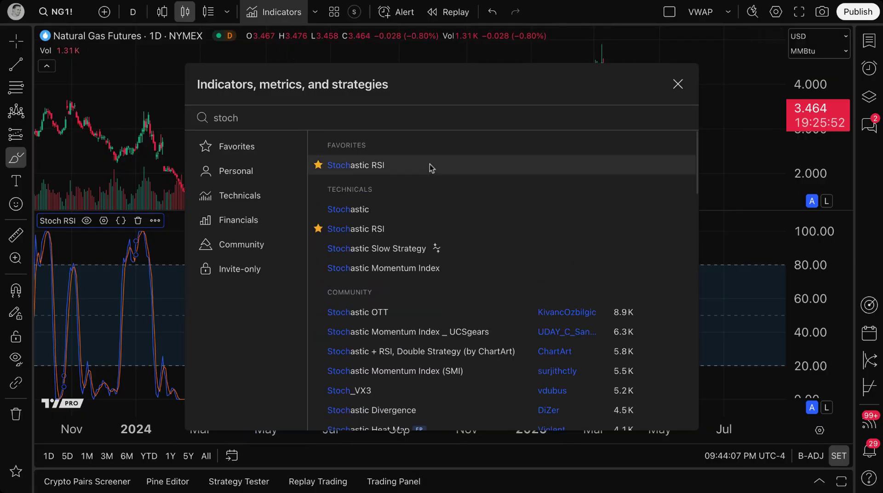
pyautogui.click(679, 228)
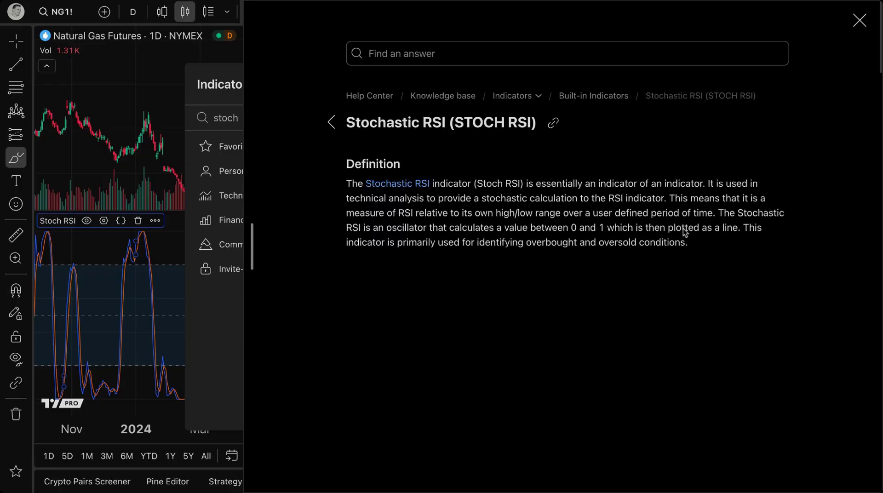
# Highlight the definition of %D in the article's input descriptions, and close the article and the indicator library.
pyautogui.scroll(-10, 605, 293)
pyautogui.scroll(-20, 598, 332)
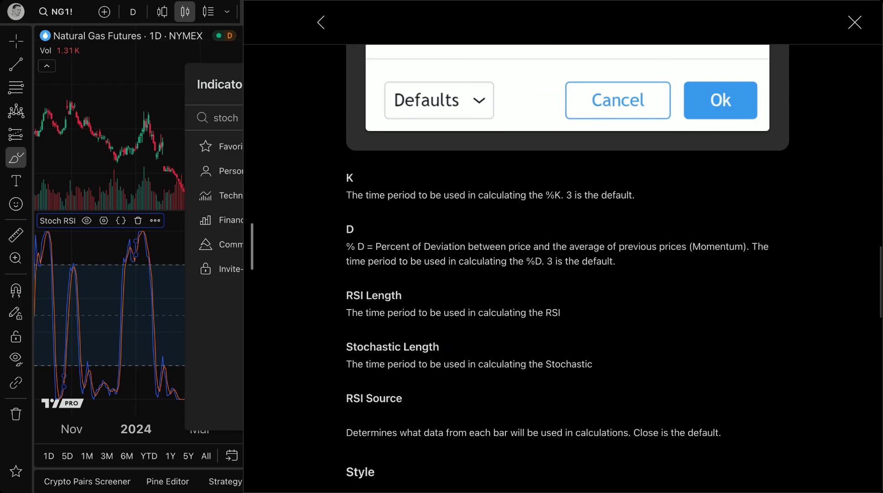
pyautogui.scroll(-2, 375, 177)
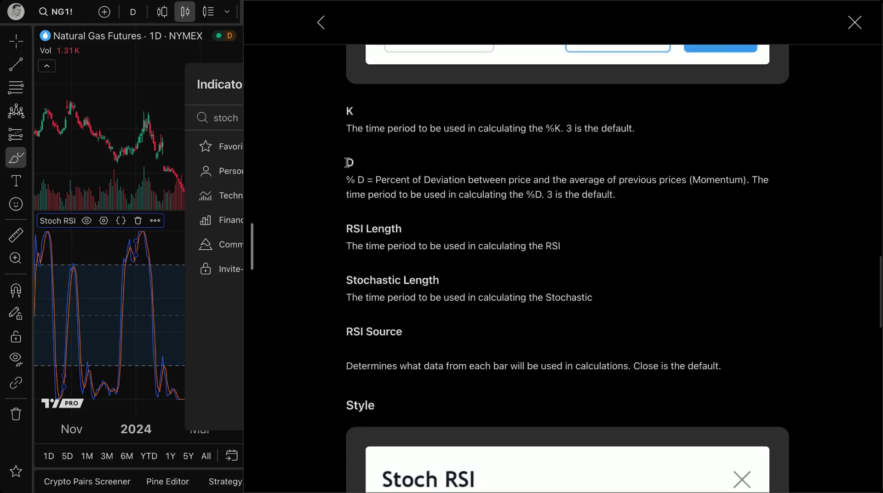
pyautogui.moveTo(377, 180); pyautogui.dragTo(759, 191)
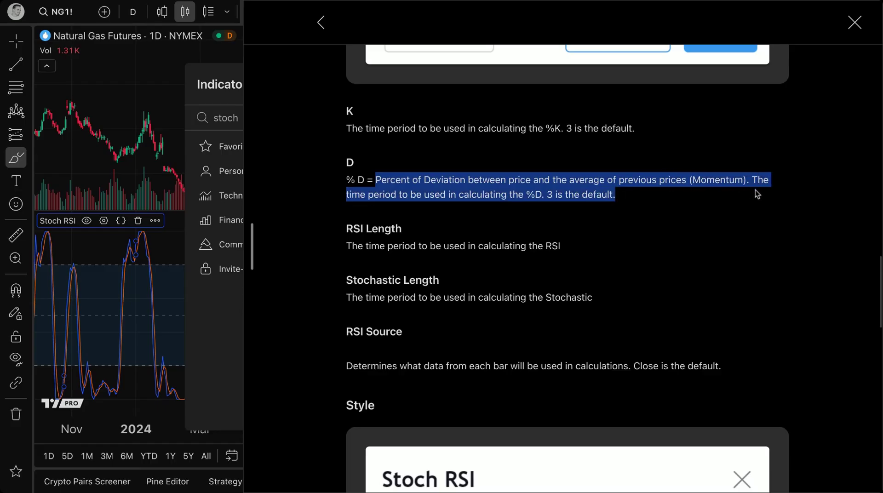
pyautogui.click(686, 201)
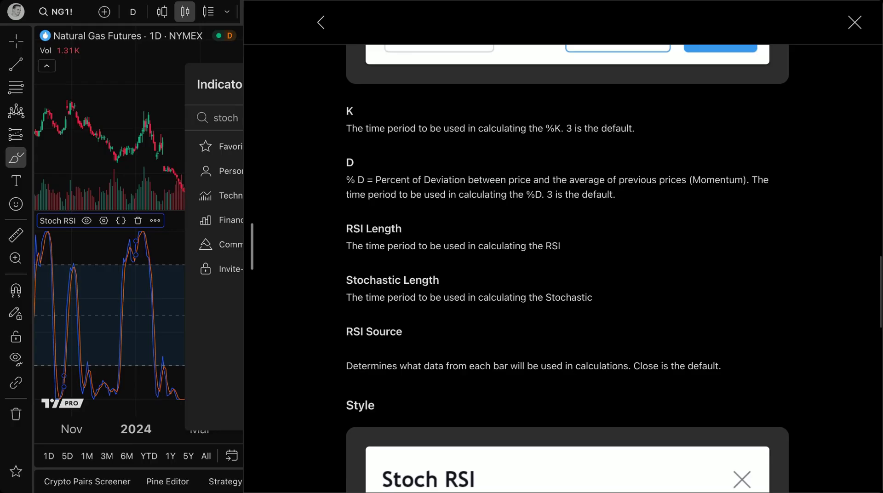
pyautogui.click(855, 22)
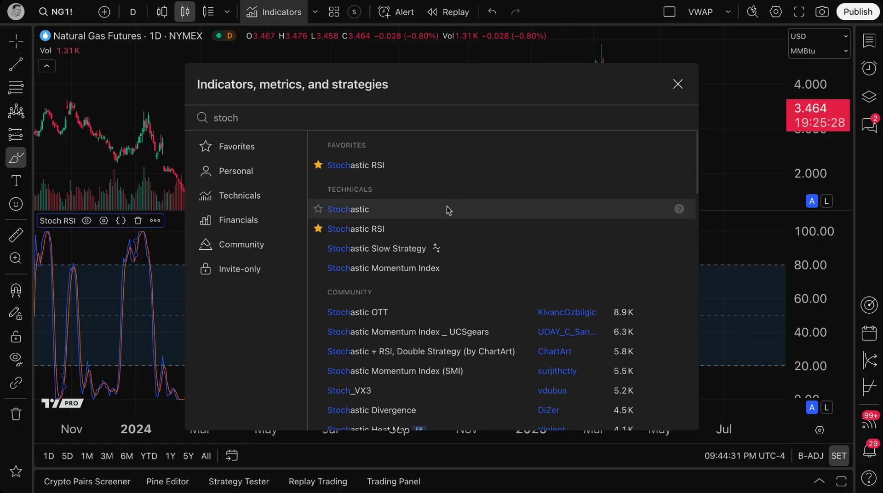
pyautogui.click(678, 84)
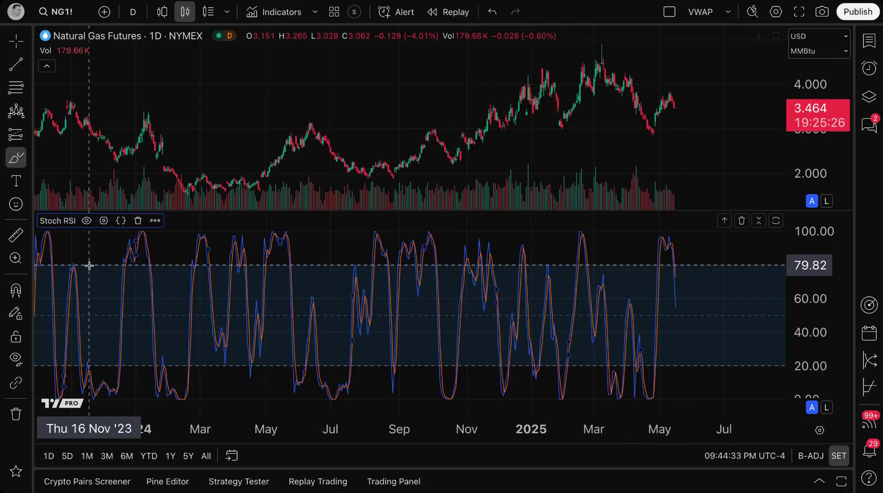
# Return to the Stoch RSI settings and highlight the RSI Length value.
pyautogui.click(102, 227)
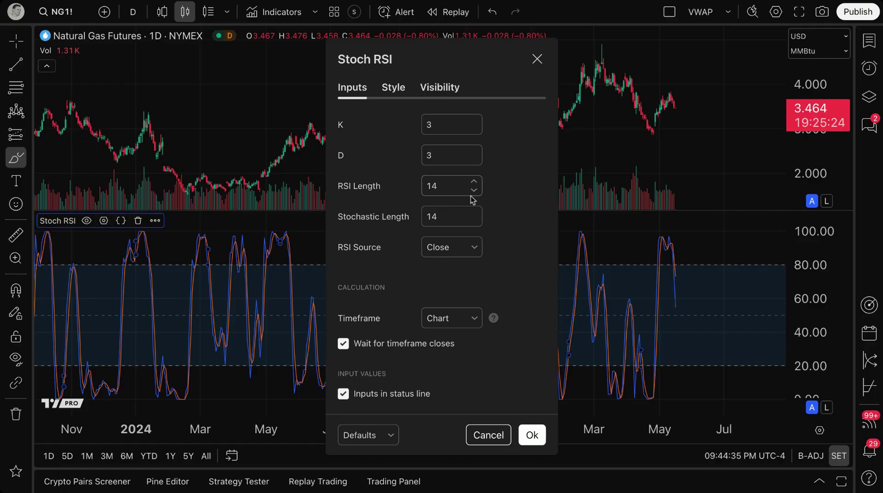
pyautogui.click(448, 186)
pyautogui.moveTo(438, 186); pyautogui.dragTo(418, 192)
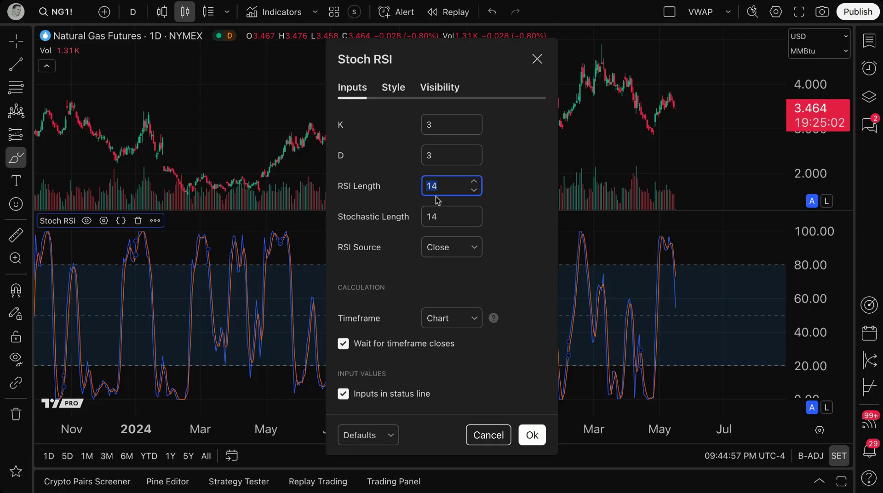
# Hide and restore the K and D lines in the Stoch RSI style settings to tell them apart.
pyautogui.click(389, 88)
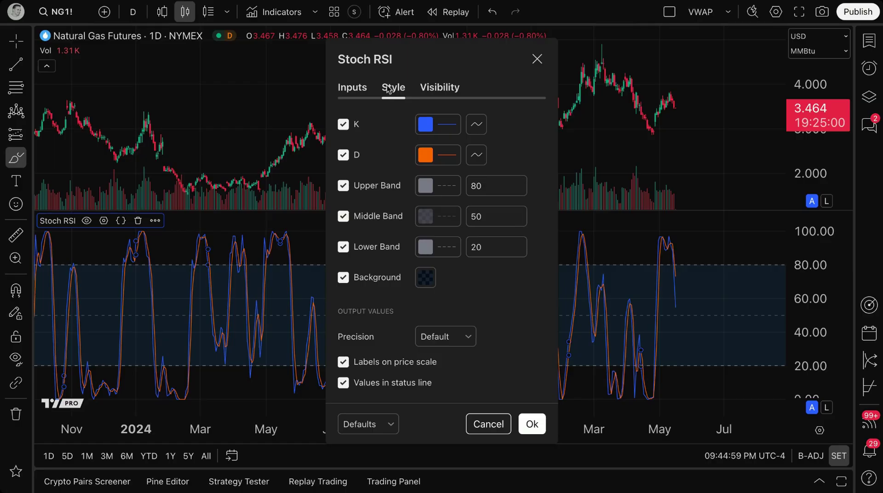
pyautogui.click(343, 124)
pyautogui.click(343, 155)
pyautogui.click(343, 155)
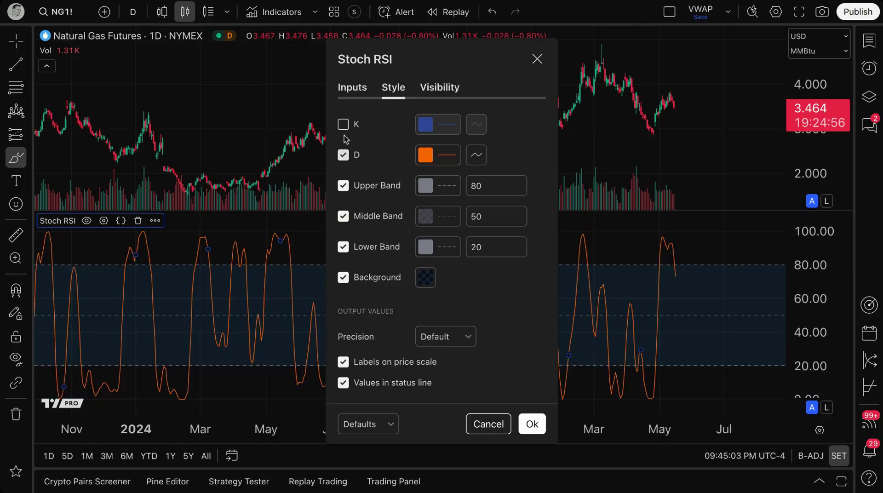
pyautogui.click(343, 125)
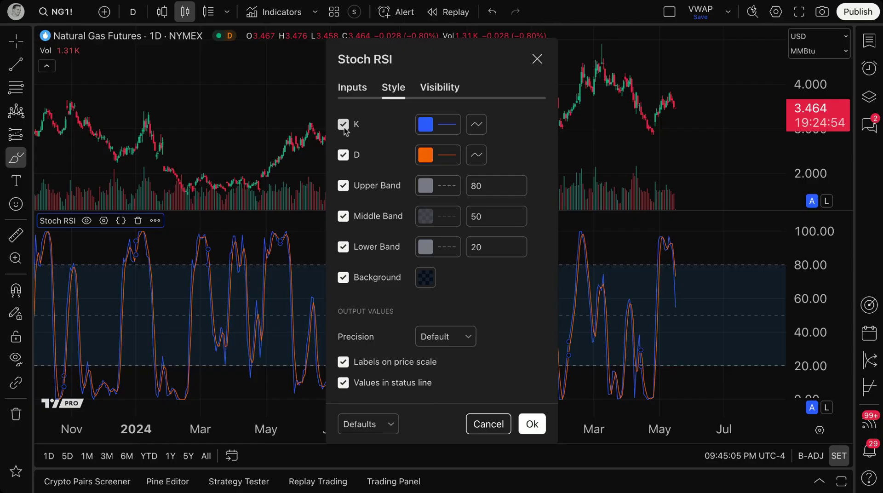
pyautogui.click(343, 155)
pyautogui.click(343, 157)
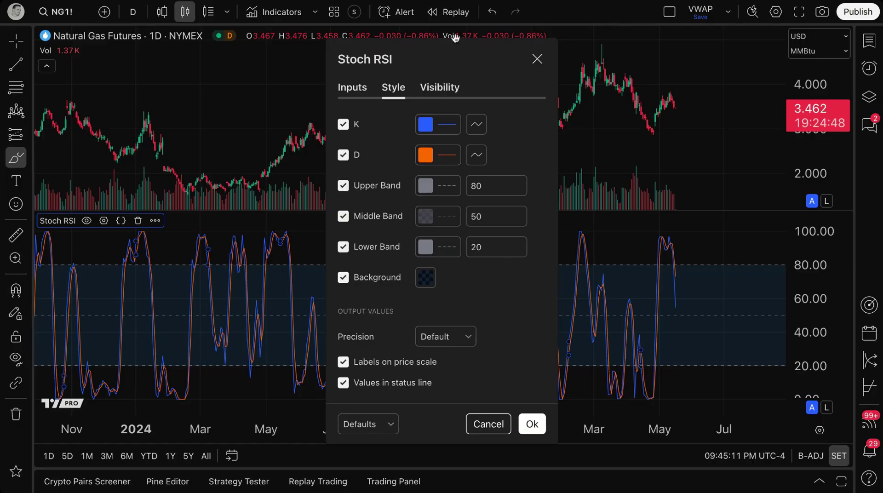
# Move the Stoch RSI settings dialog off the middle of the chart and review the K and D smoothing inputs.
pyautogui.moveTo(447, 51); pyautogui.dragTo(685, 39)
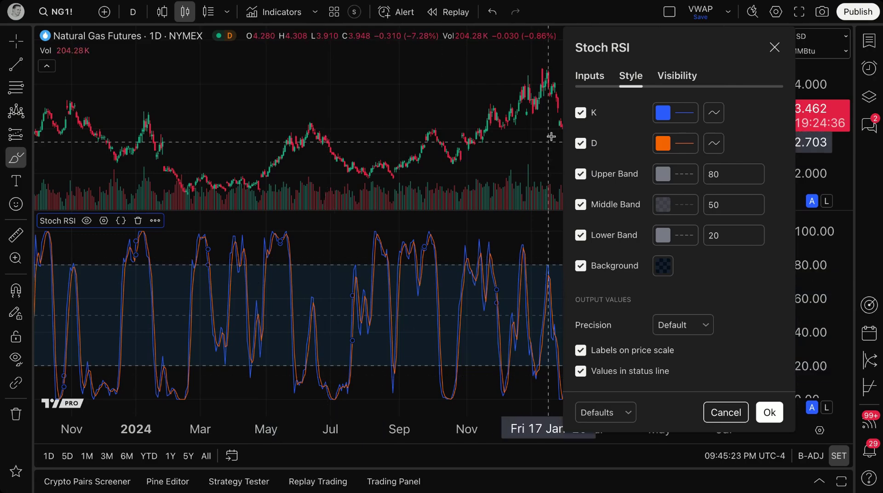
pyautogui.click(590, 76)
pyautogui.click(681, 112)
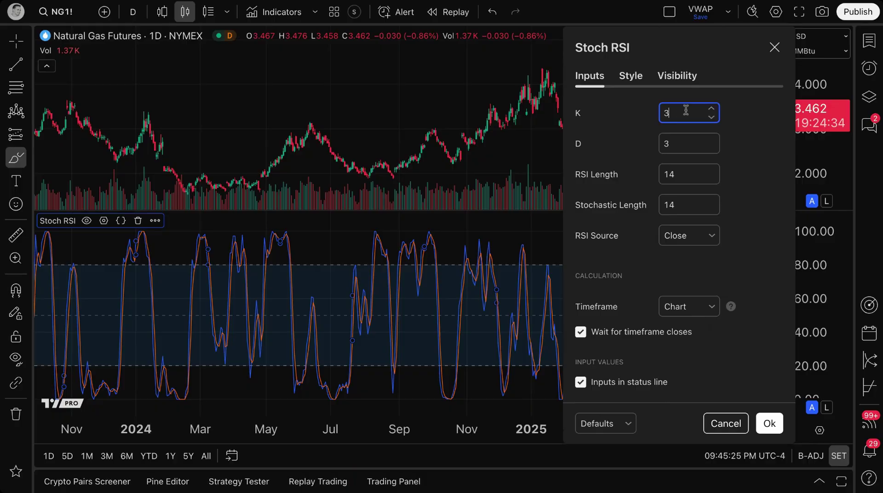
pyautogui.click(669, 140)
# Hide and restore first the D line and then the K line in the style settings to compare their smoothness.
pyautogui.click(633, 79)
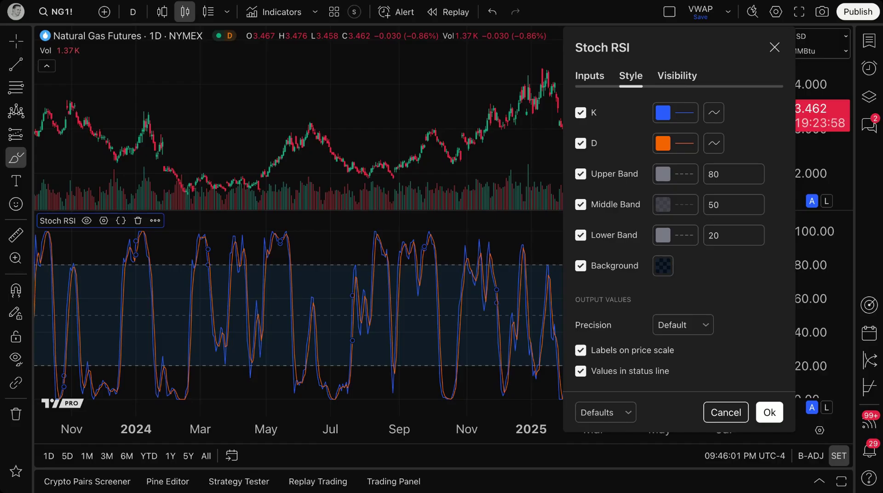
pyautogui.click(580, 147)
pyautogui.click(581, 144)
pyautogui.click(581, 114)
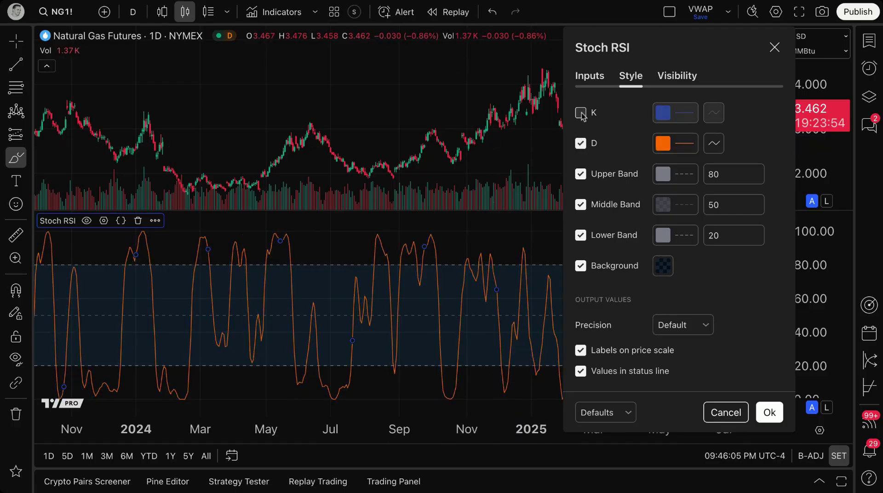
pyautogui.click(581, 114)
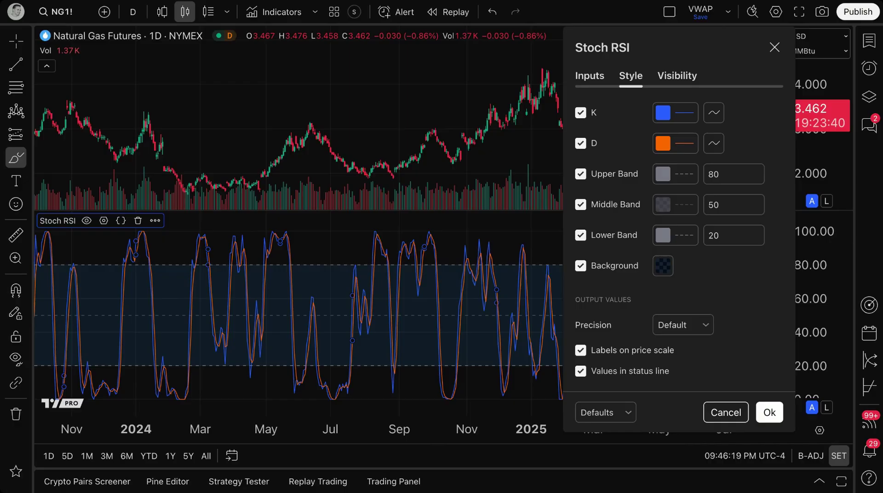
# Search the indicator library for "rsi" and add the Relative Strength Index below the Stoch RSI pane.
pyautogui.click(275, 12)
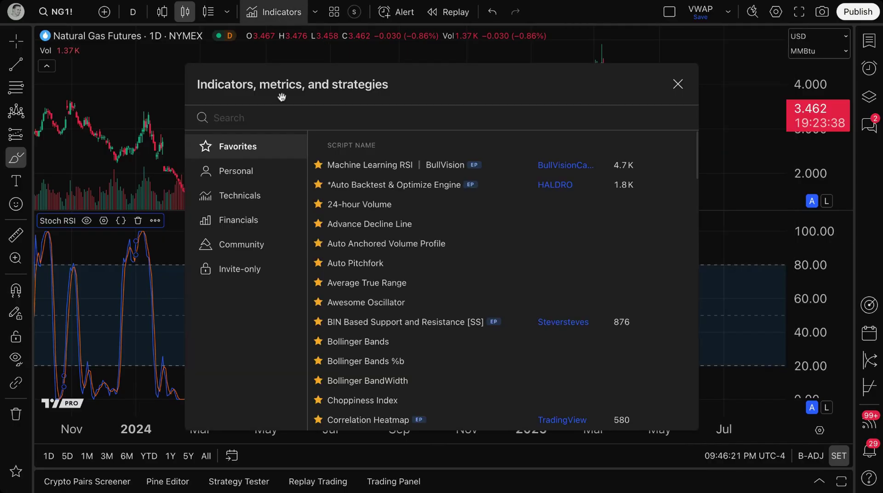
pyautogui.write('rsi')
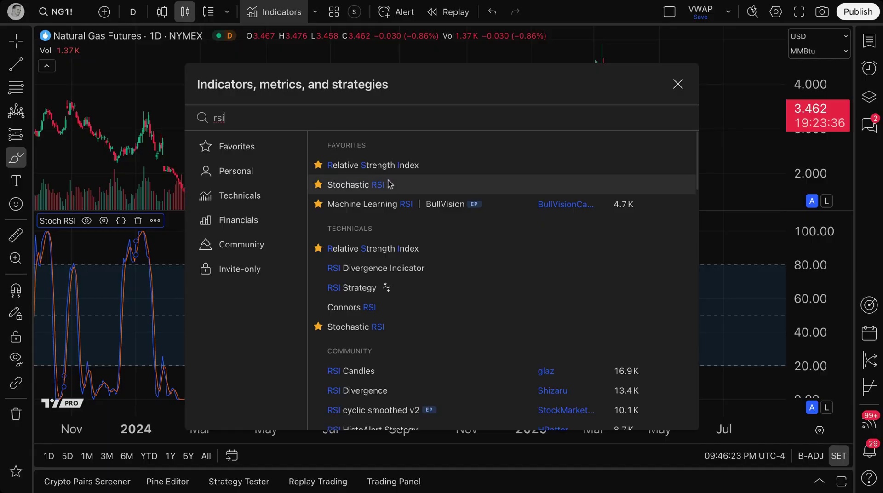
pyautogui.click(393, 168)
pyautogui.click(678, 83)
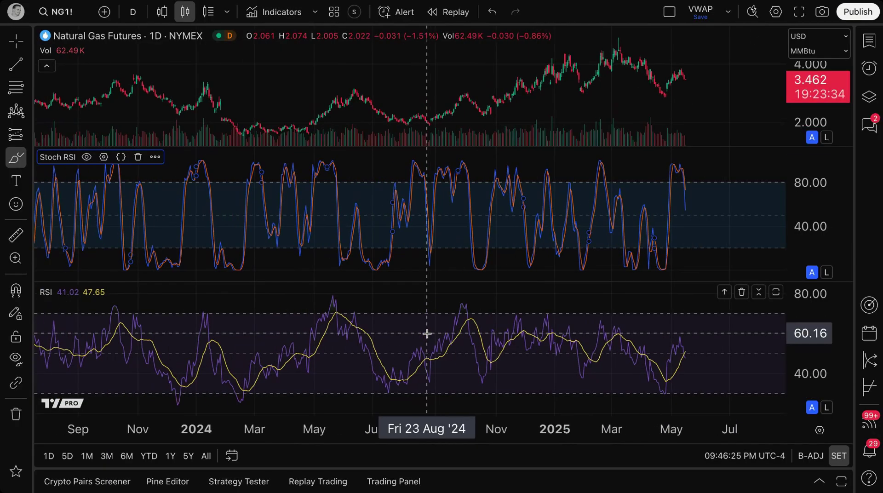
pyautogui.scroll(-1, 428, 333)
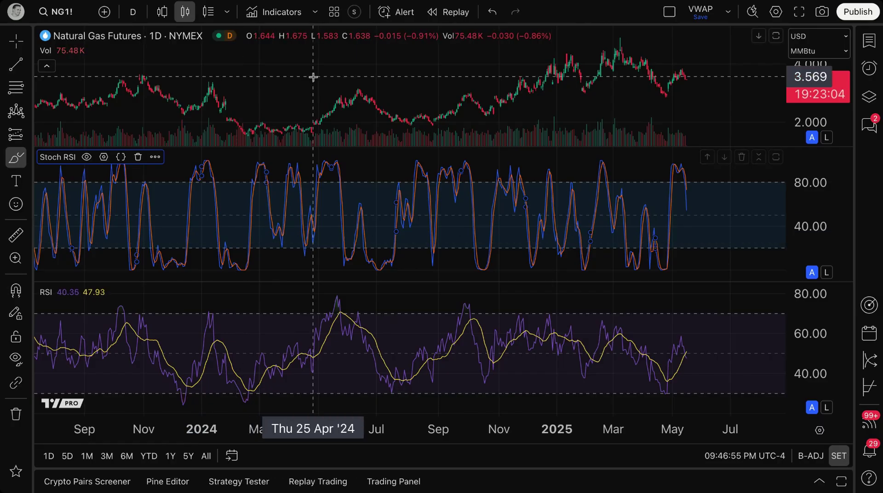
# Leave the Brush tool for the crosshair cursor and compare the Stoch RSI and RSI panes over a longer price history.
pyautogui.click(331, 90)
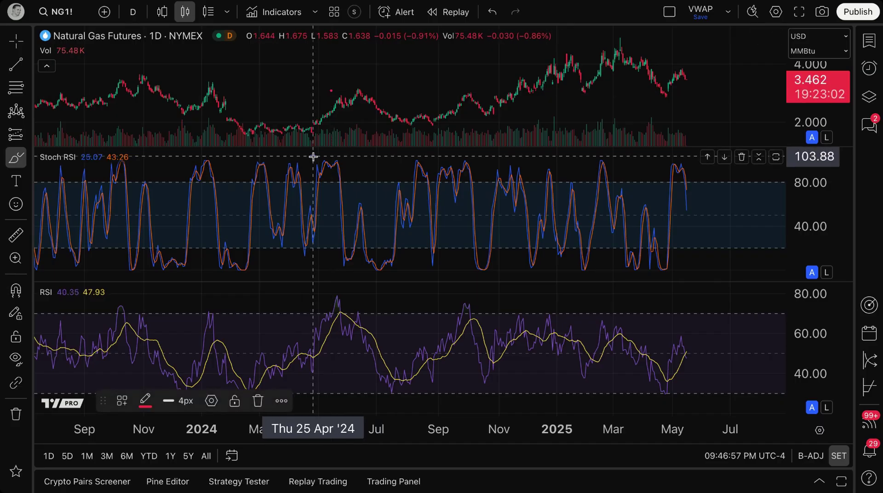
pyautogui.click(376, 118)
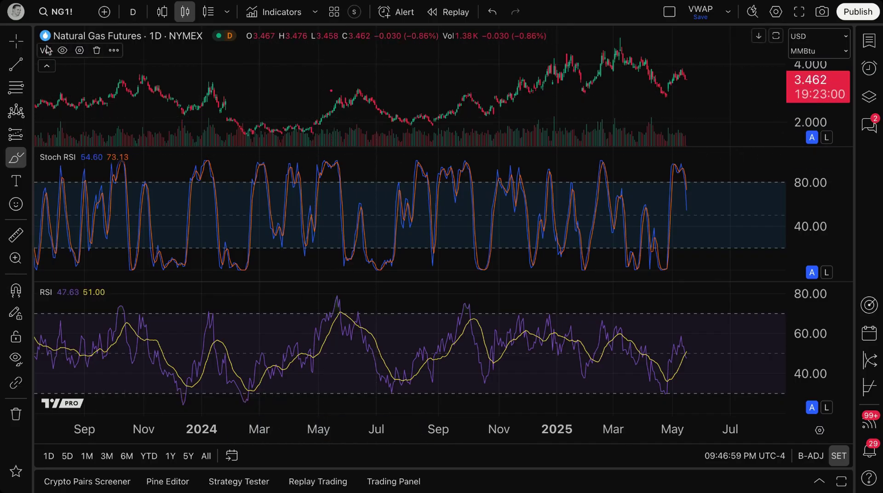
pyautogui.press('Escape')
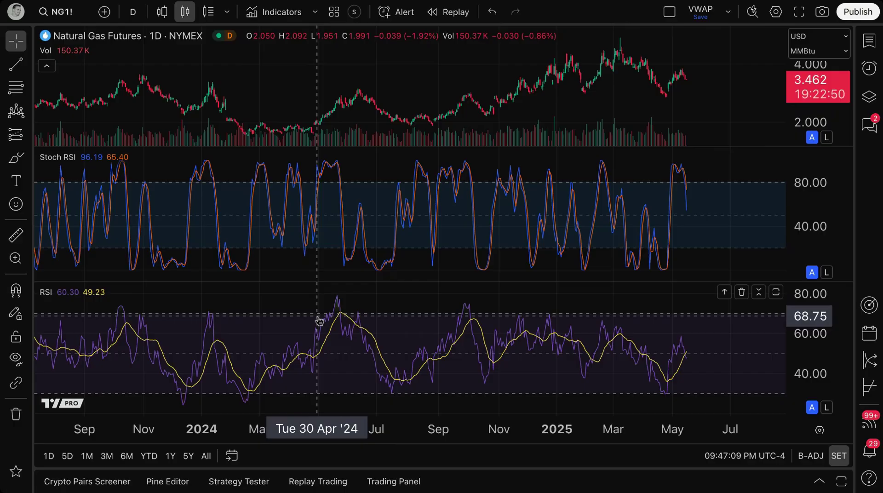
pyautogui.moveTo(223, 205); pyautogui.dragTo(240, 211)
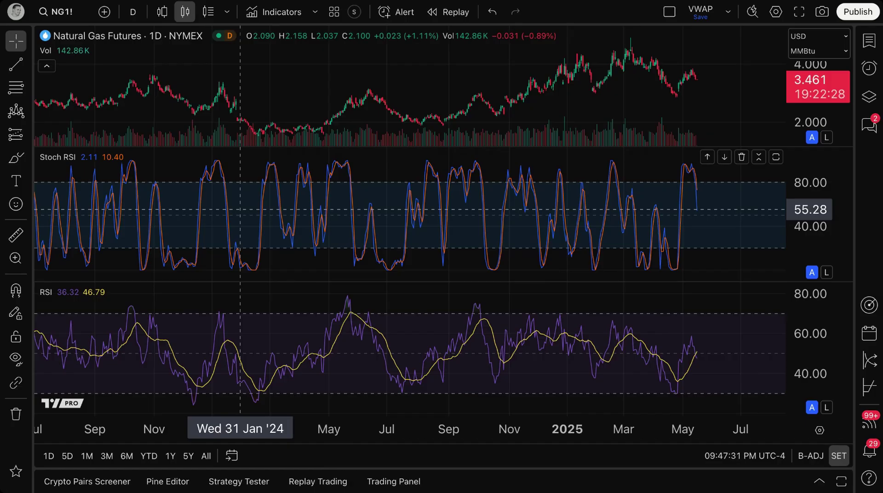
pyautogui.scroll(-1, 240, 209)
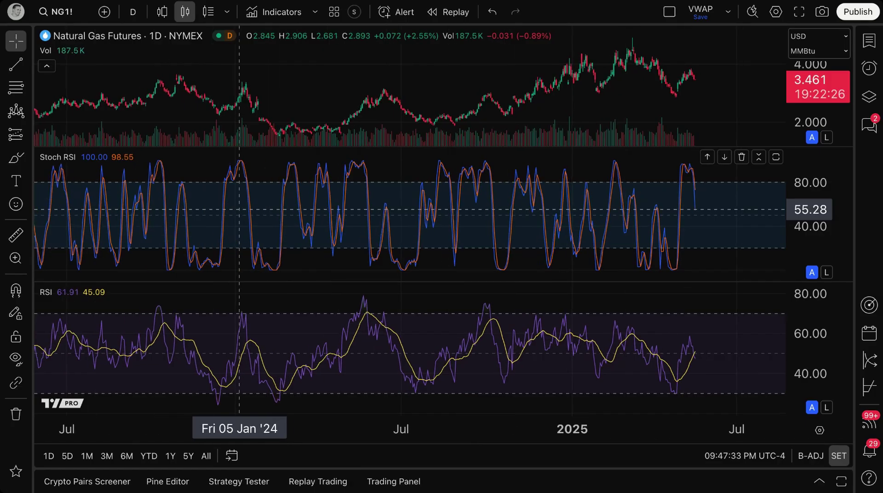